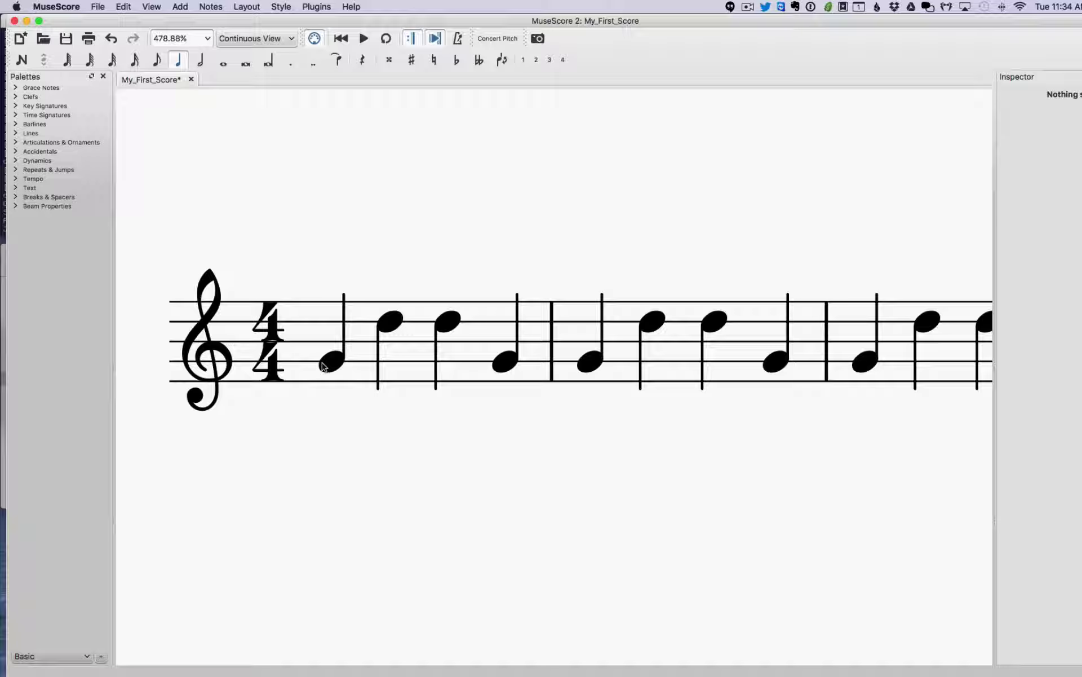
# Play the score from the first G note, stopping after the rest in measure 8
pyautogui.hscroll(3, 323, 367)
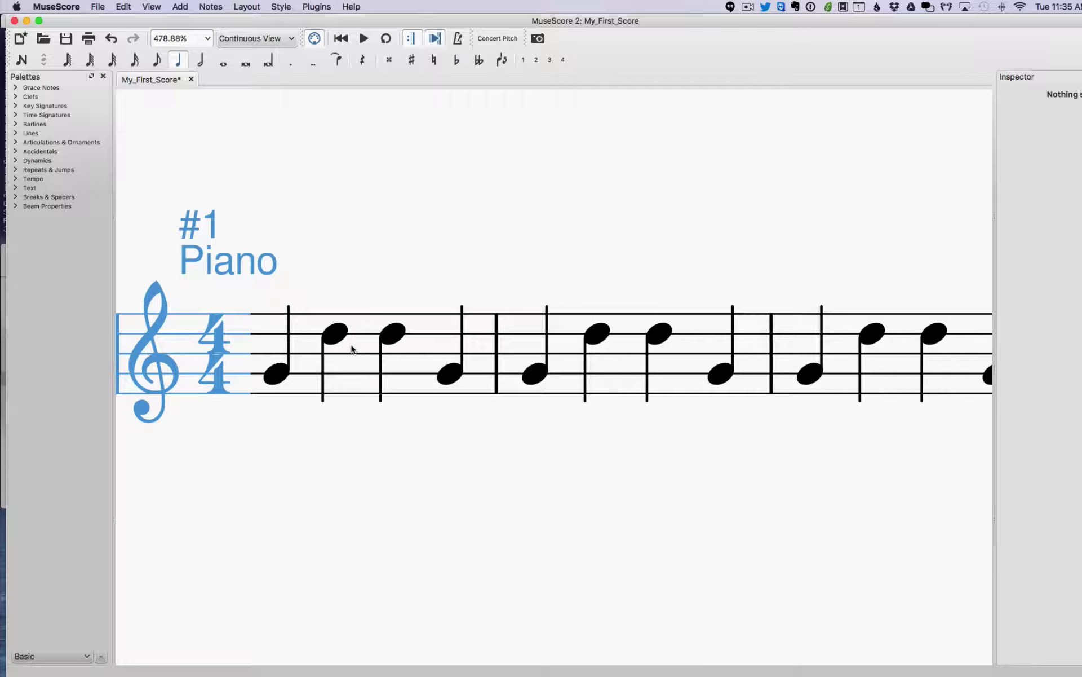
pyautogui.hscroll(10, 352, 349)
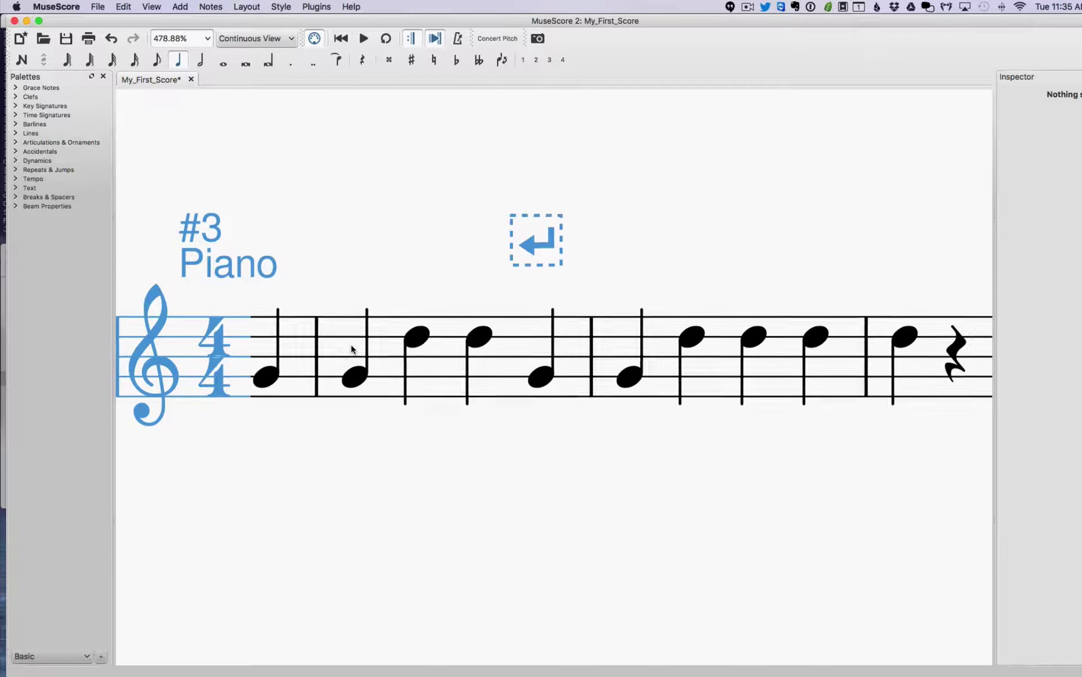
pyautogui.hscroll(5, 352, 349)
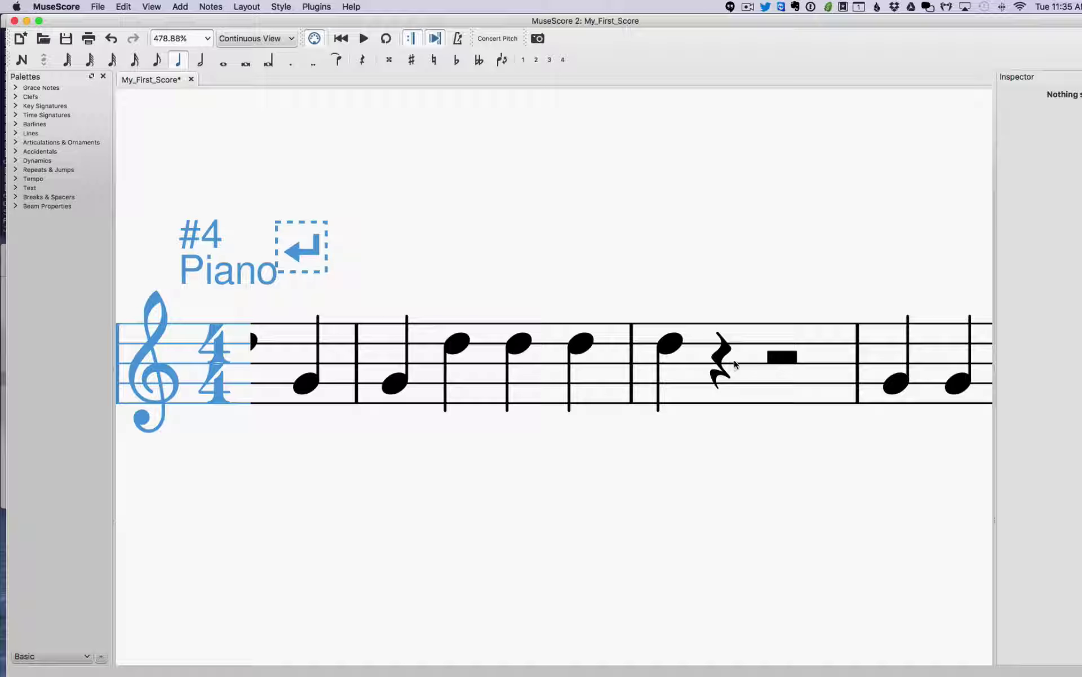
pyautogui.hscroll(2, 776, 360)
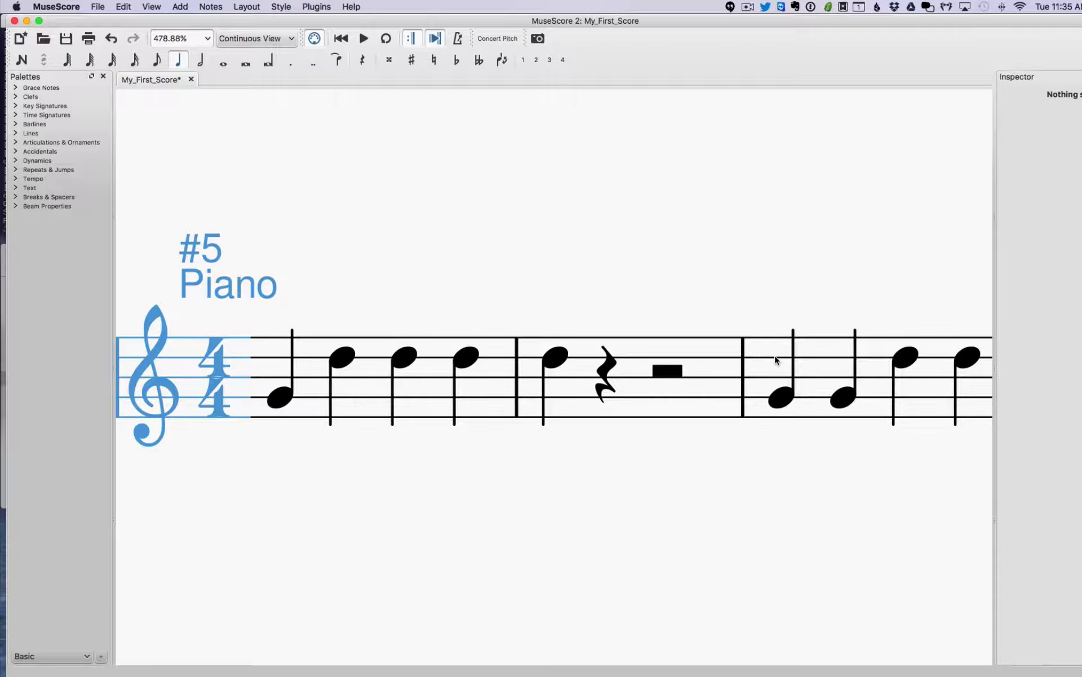
pyautogui.hscroll(-10, 775, 359)
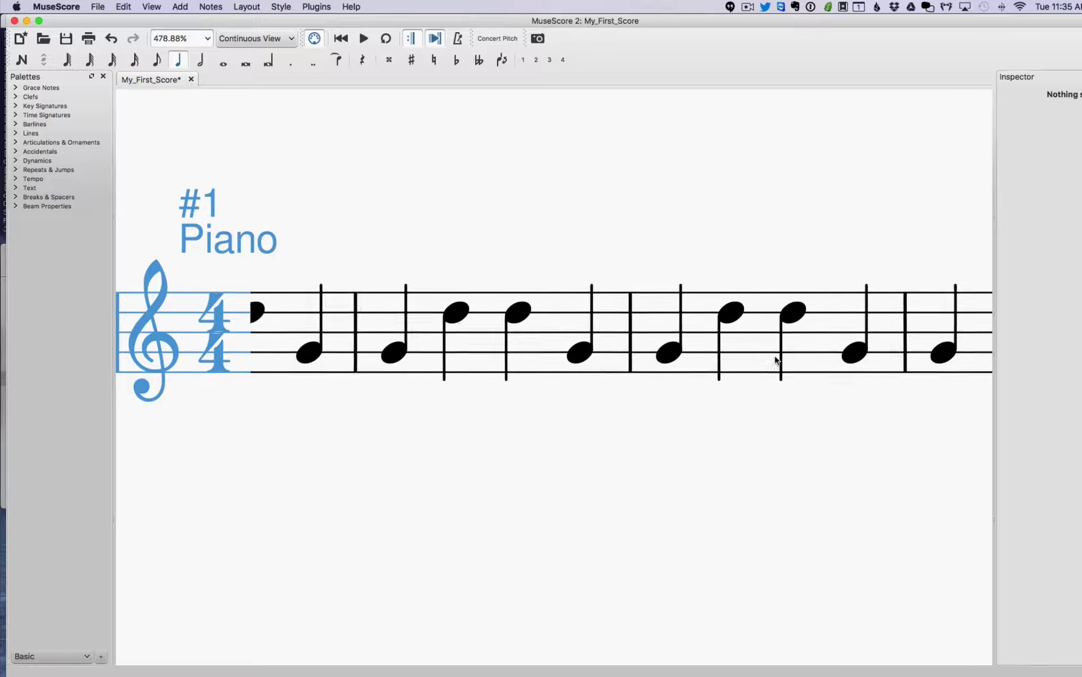
pyautogui.hscroll(-5, 776, 360)
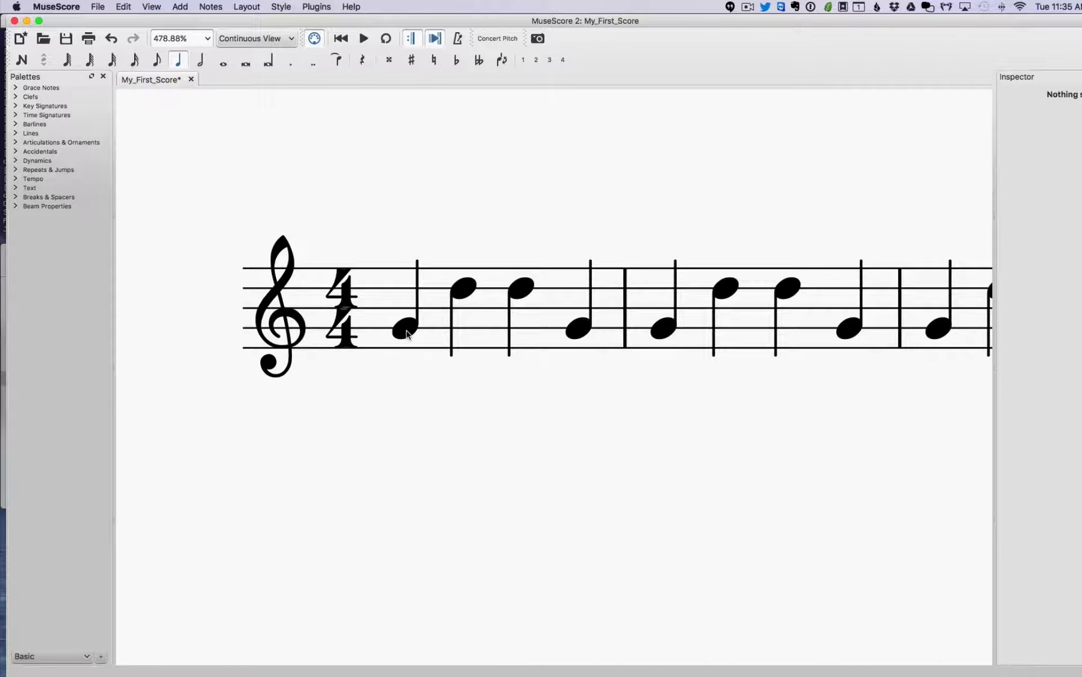
pyautogui.click(406, 330)
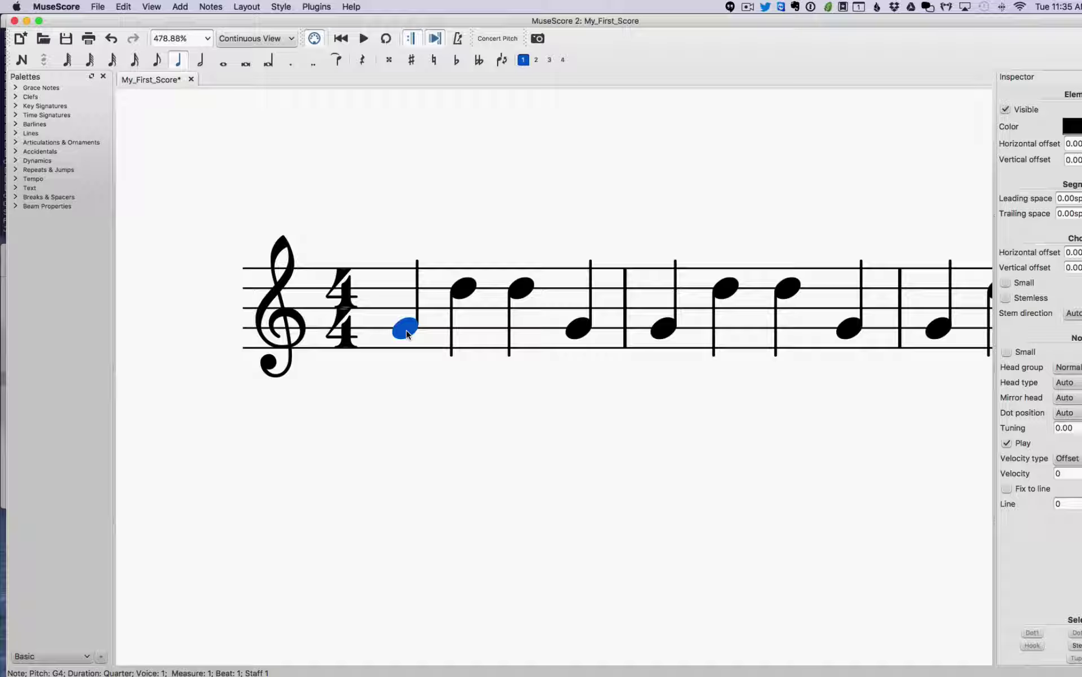
pyautogui.press('space')
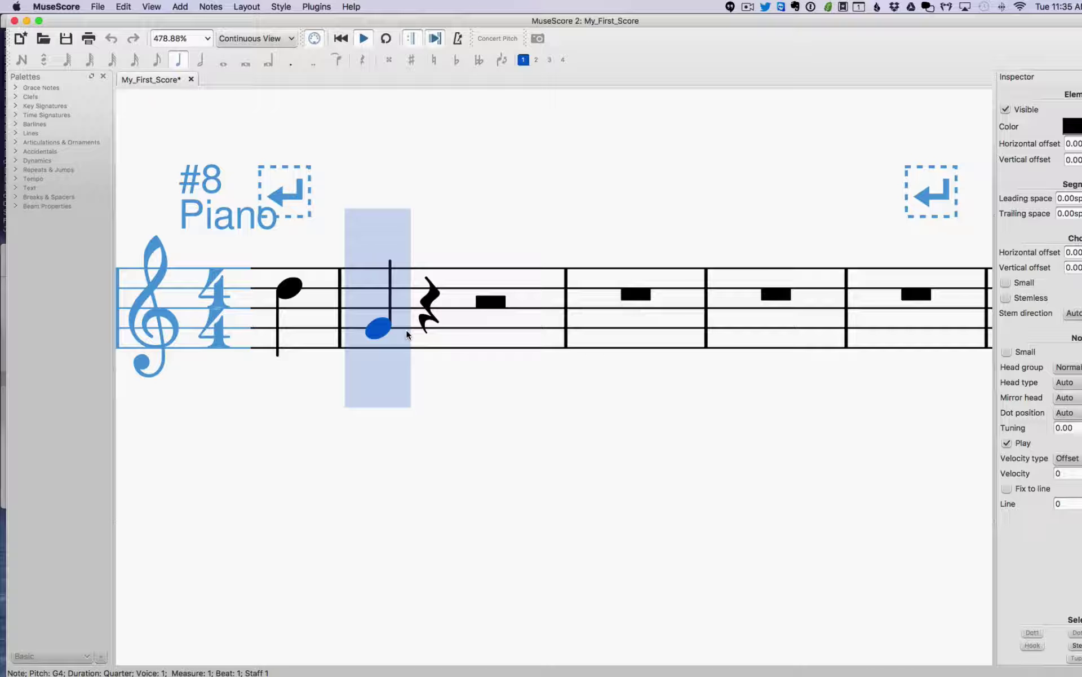
pyautogui.press('space')
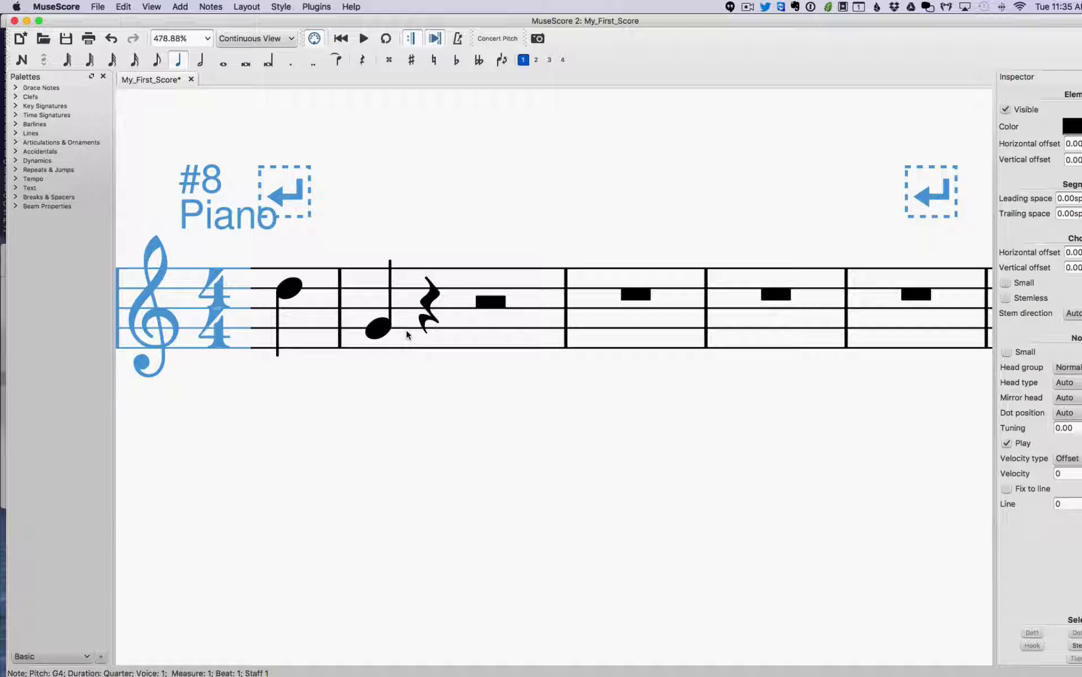
pyautogui.hscroll(-6, 409, 333)
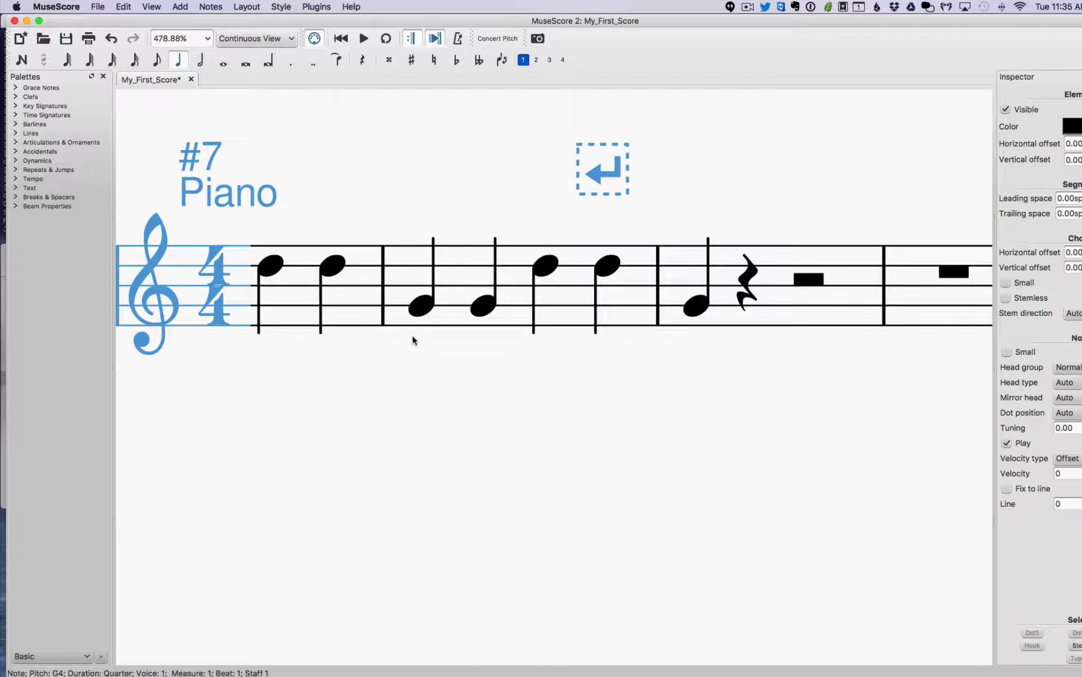
pyautogui.hscroll(-8, 413, 340)
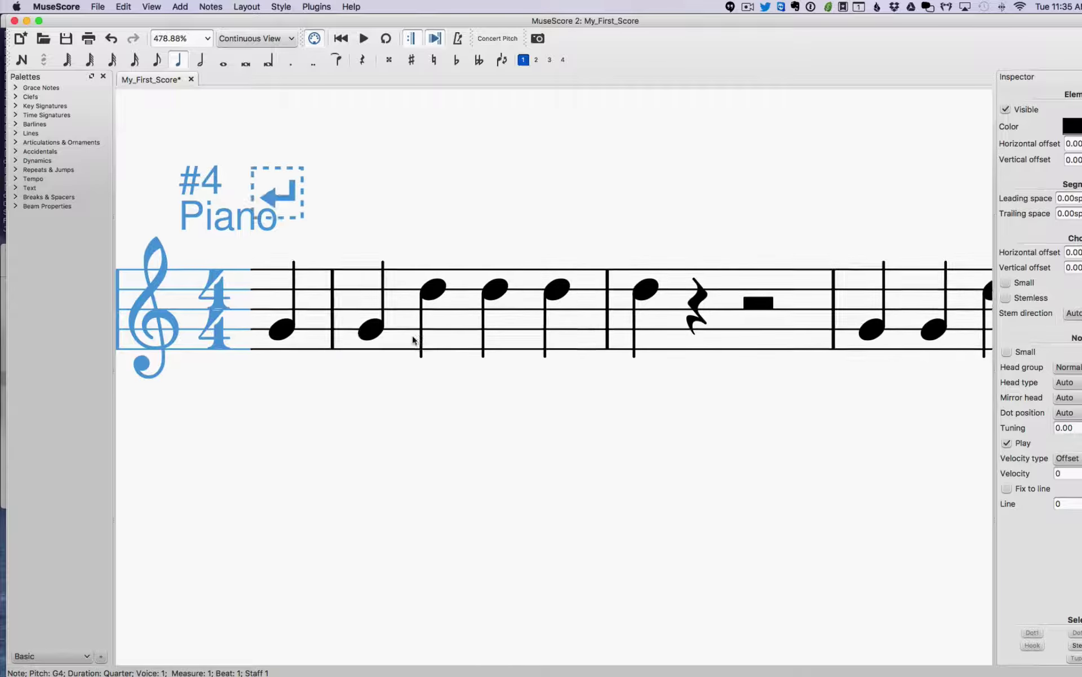
pyautogui.hscroll(4, 412, 335)
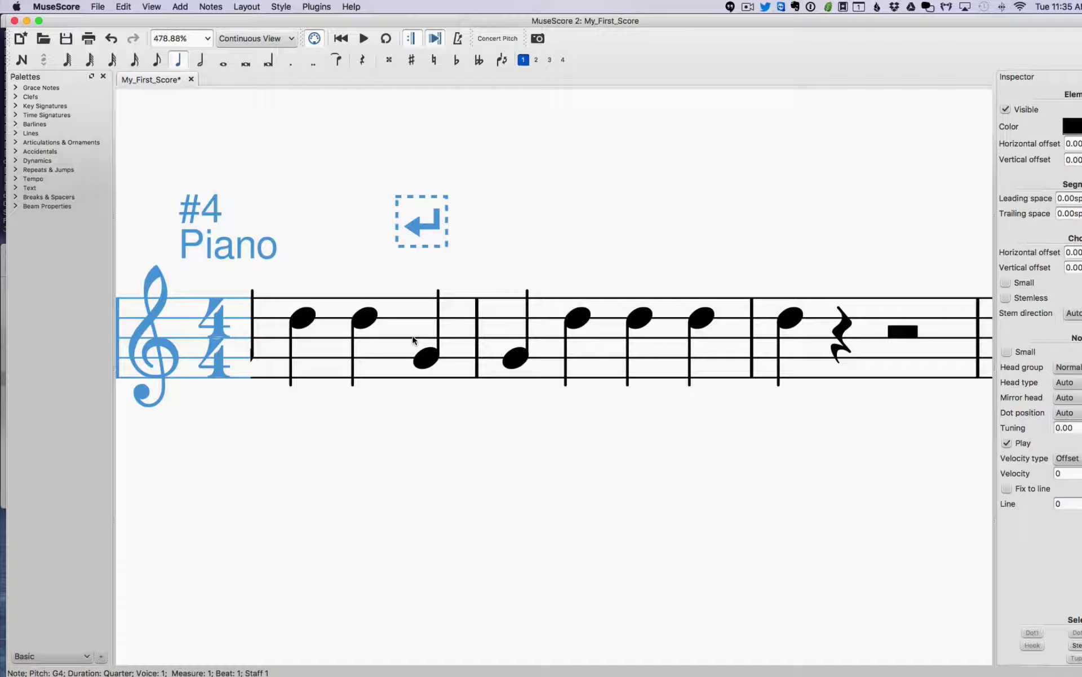
pyautogui.hscroll(4, 414, 340)
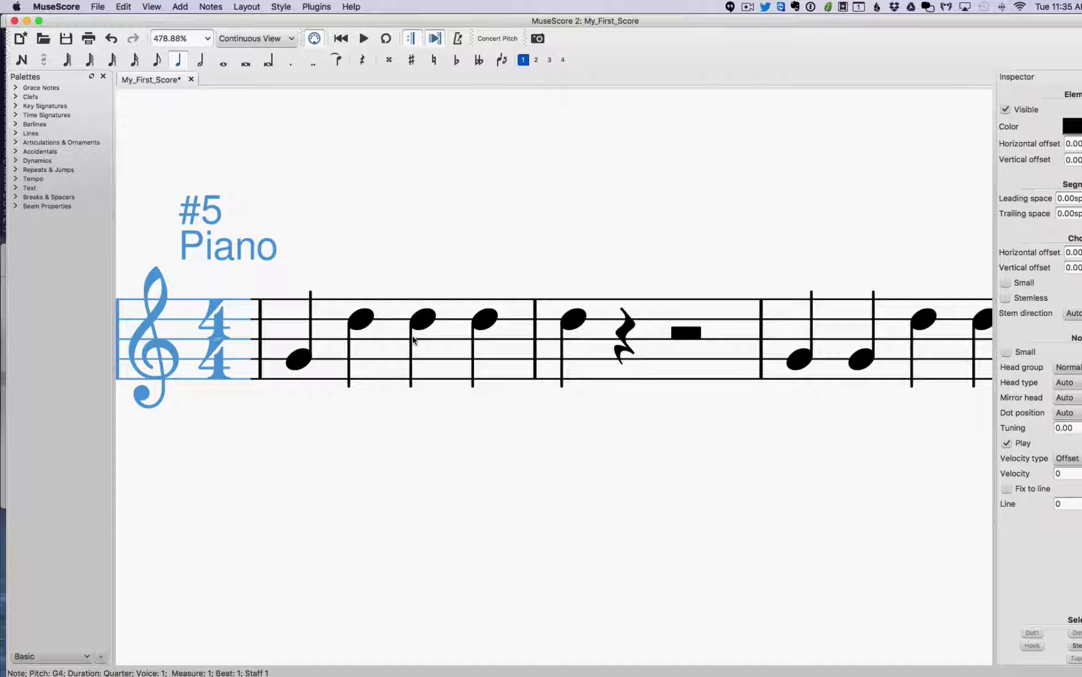
pyautogui.hscroll(-2, 413, 340)
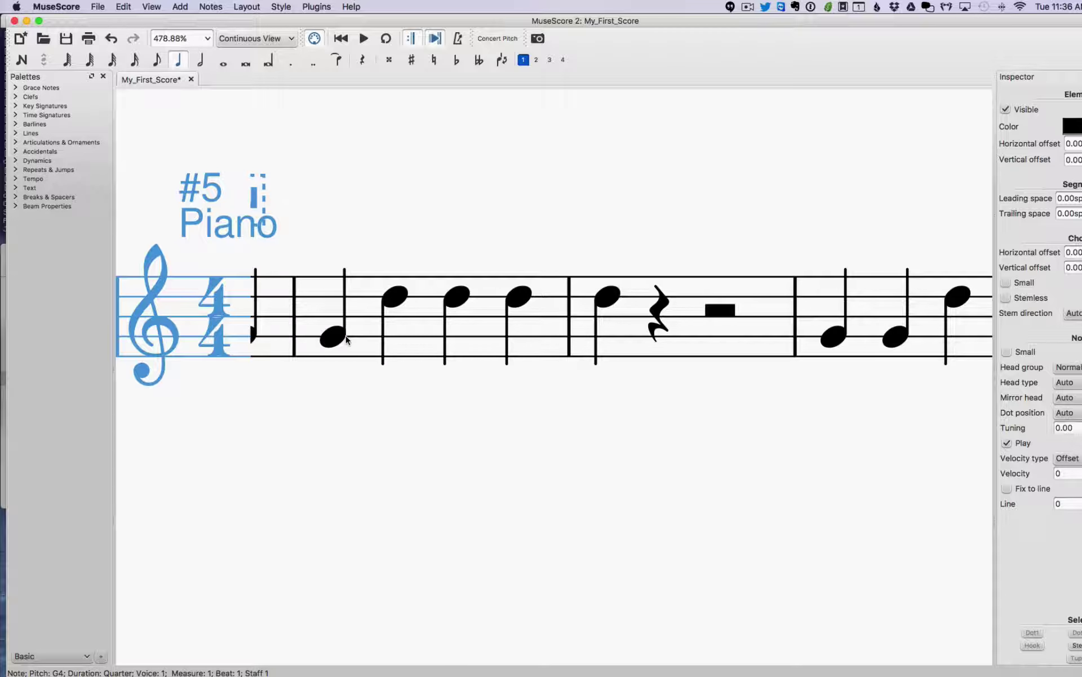
pyautogui.hscroll(-2, 347, 338)
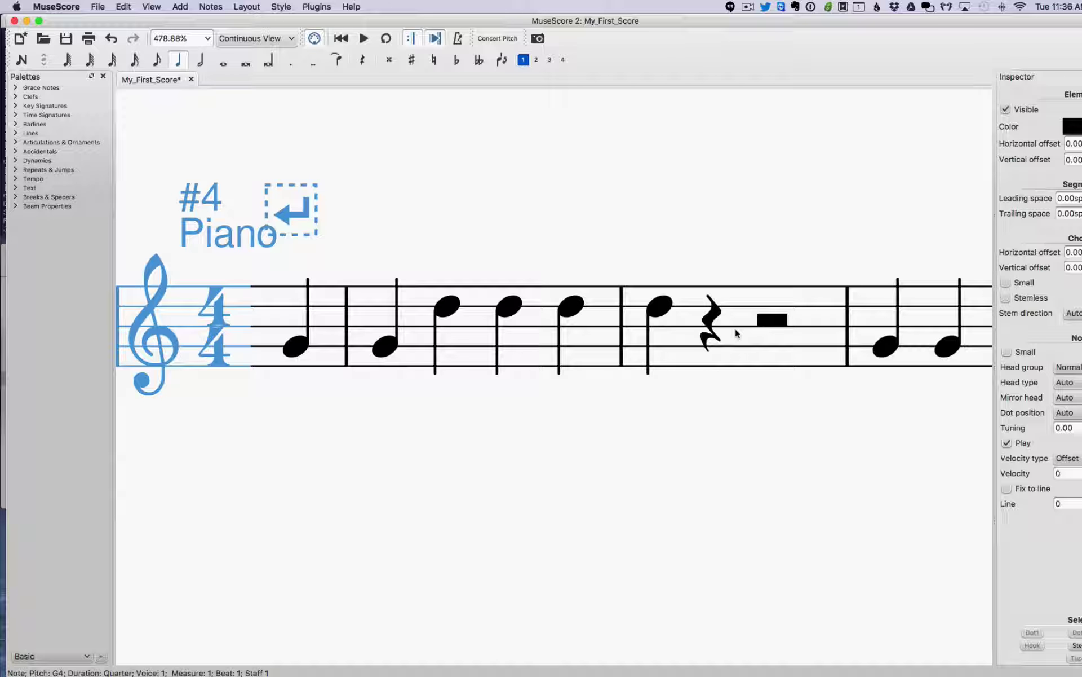
pyautogui.hscroll(1, 735, 330)
pyautogui.hscroll(3, 736, 333)
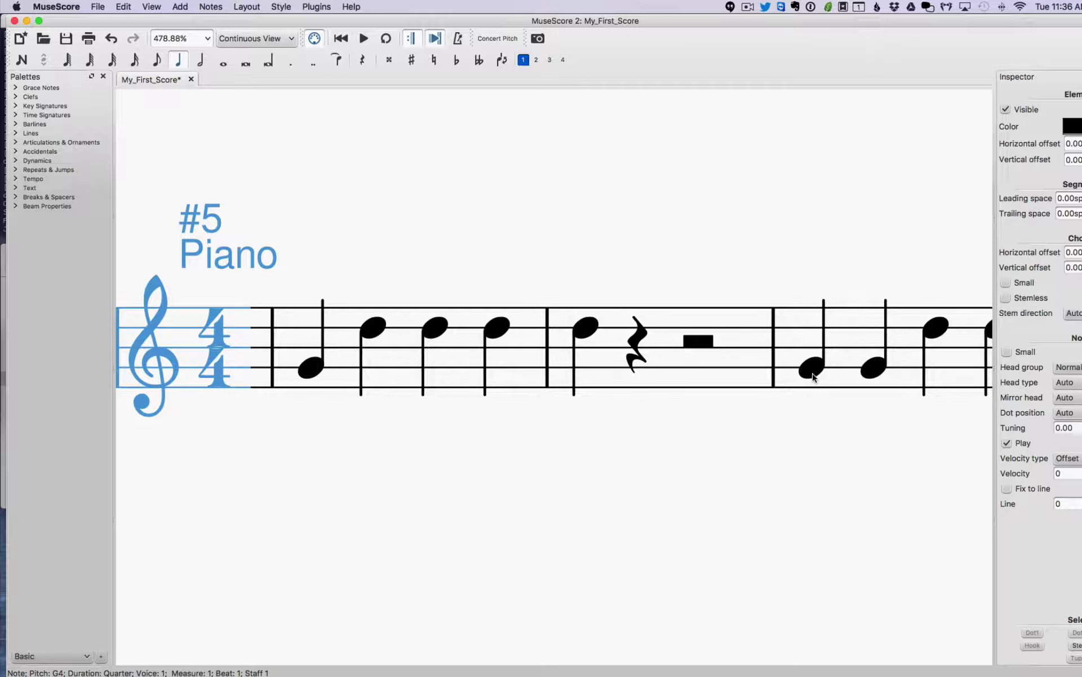
pyautogui.hscroll(5, 813, 375)
pyautogui.hscroll(1, 813, 376)
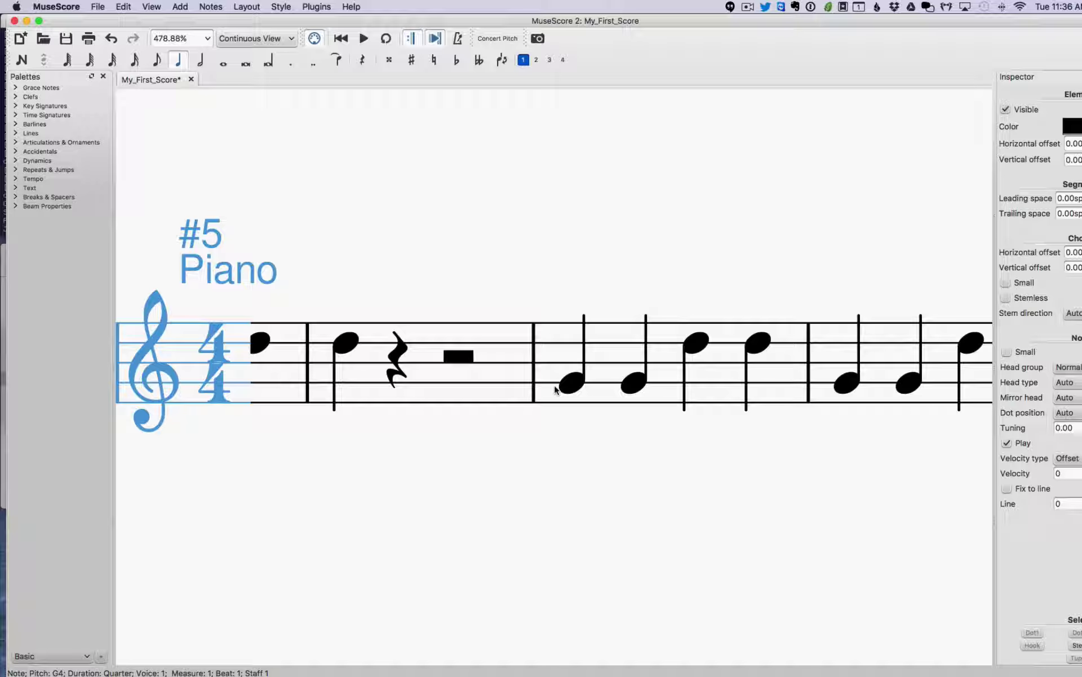
pyautogui.click(572, 384)
pyautogui.click(634, 384)
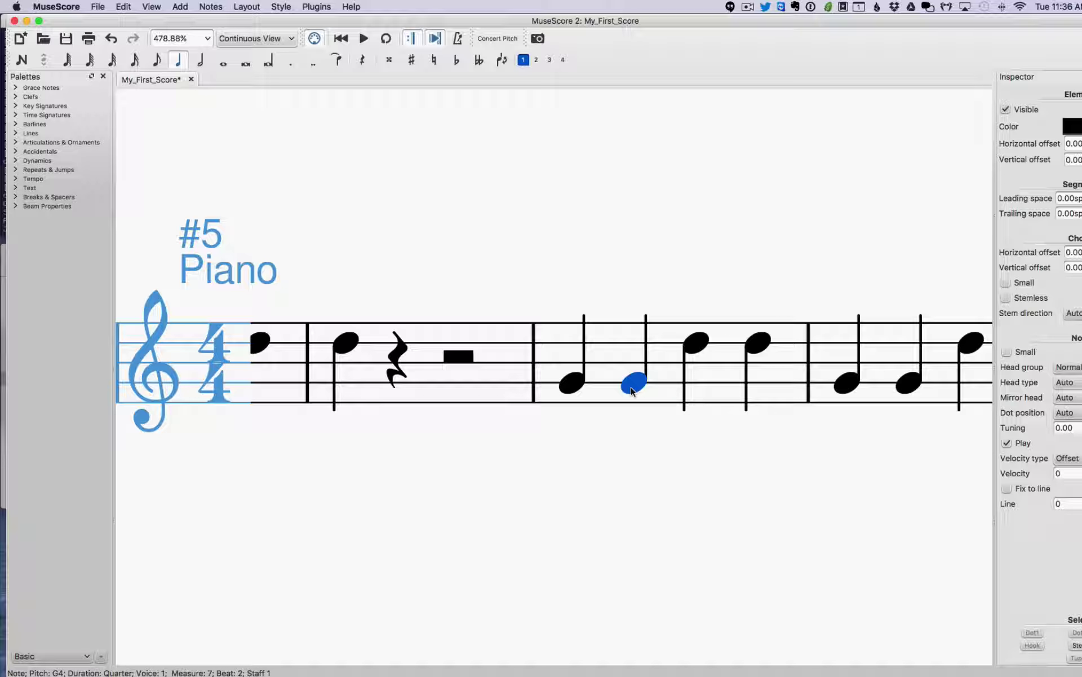
pyautogui.hscroll(-10, 633, 389)
pyautogui.hscroll(-5, 632, 389)
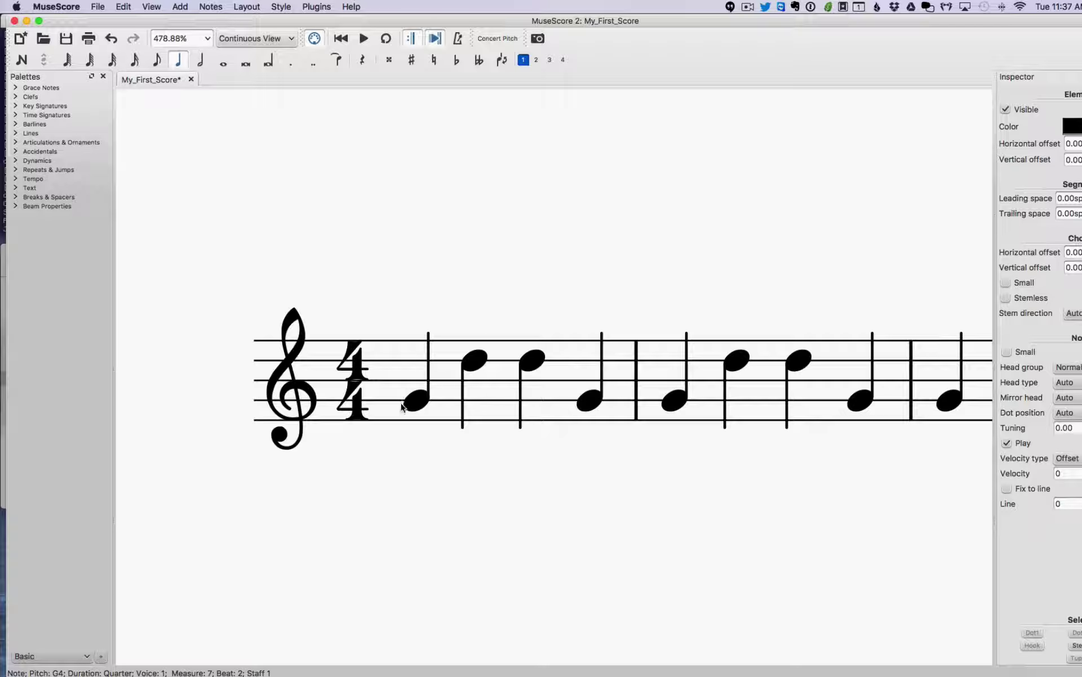
pyautogui.hscroll(5, 417, 412)
pyautogui.hscroll(20, 415, 412)
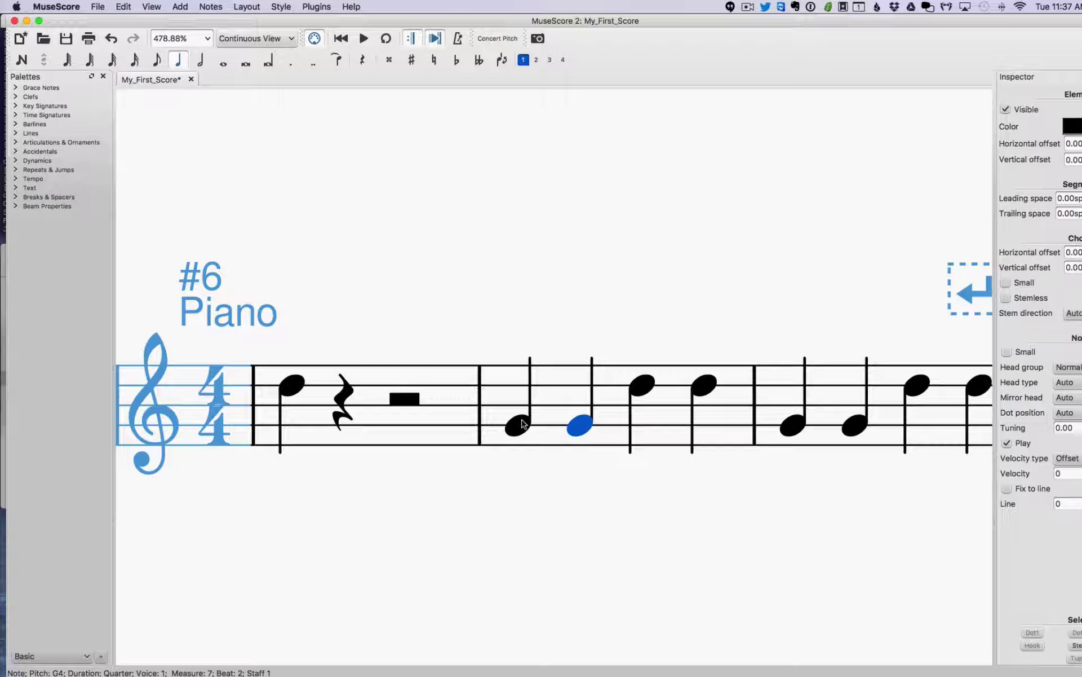
pyautogui.press('Left')
pyautogui.press('Right')
pyautogui.hscroll(-5, 498, 442)
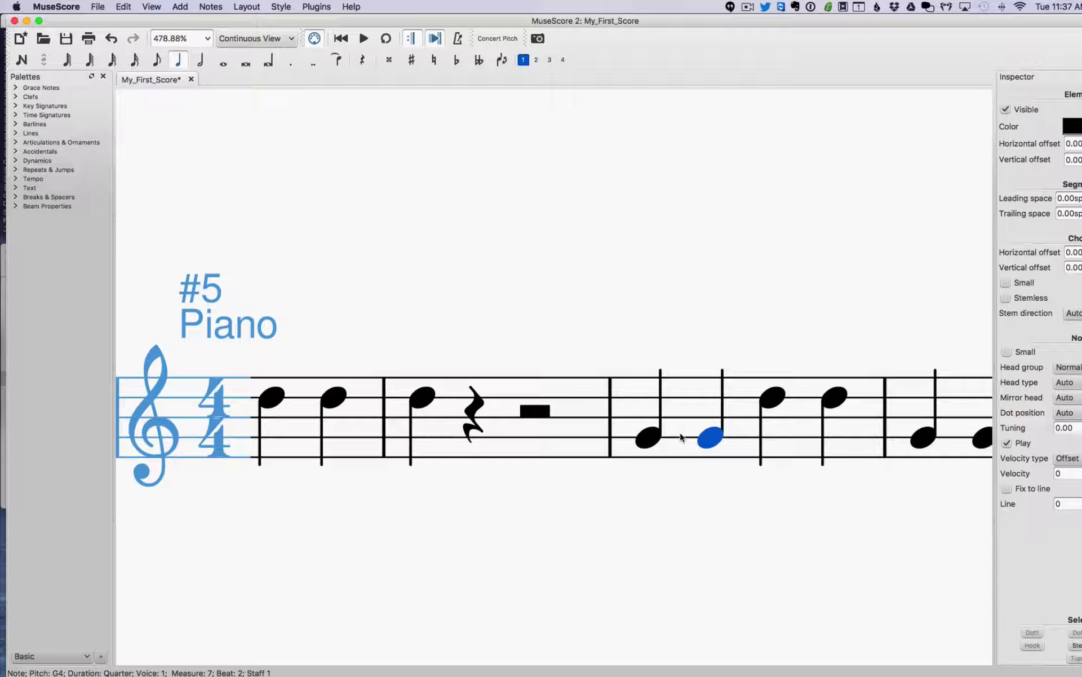
pyautogui.hscroll(-10, 759, 461)
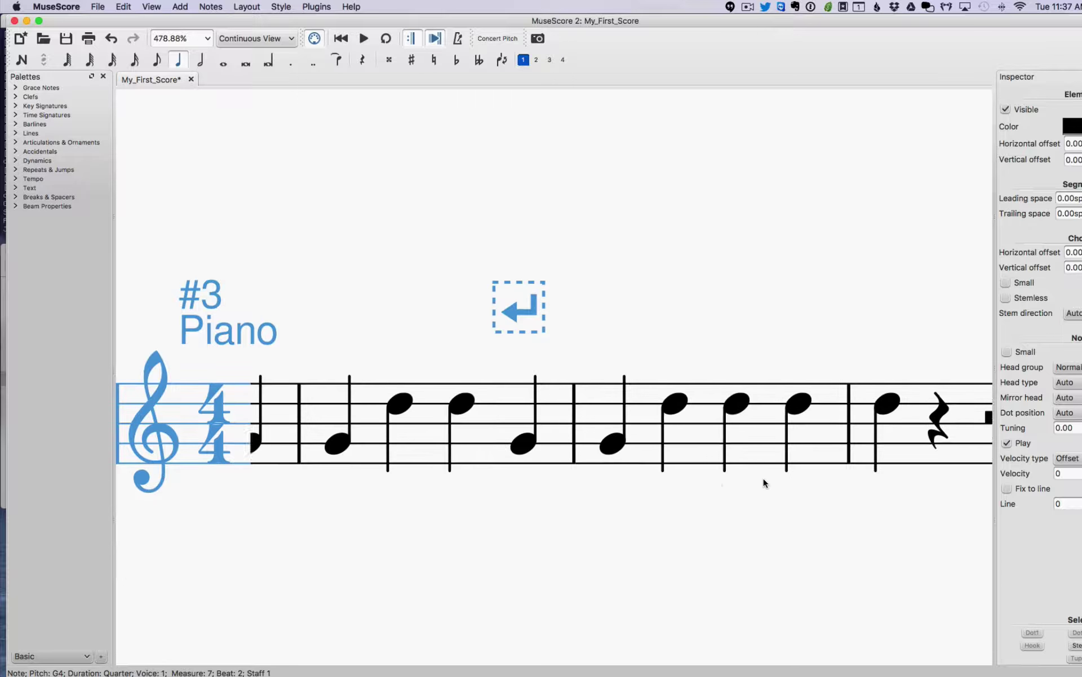
pyautogui.hscroll(-5, 765, 483)
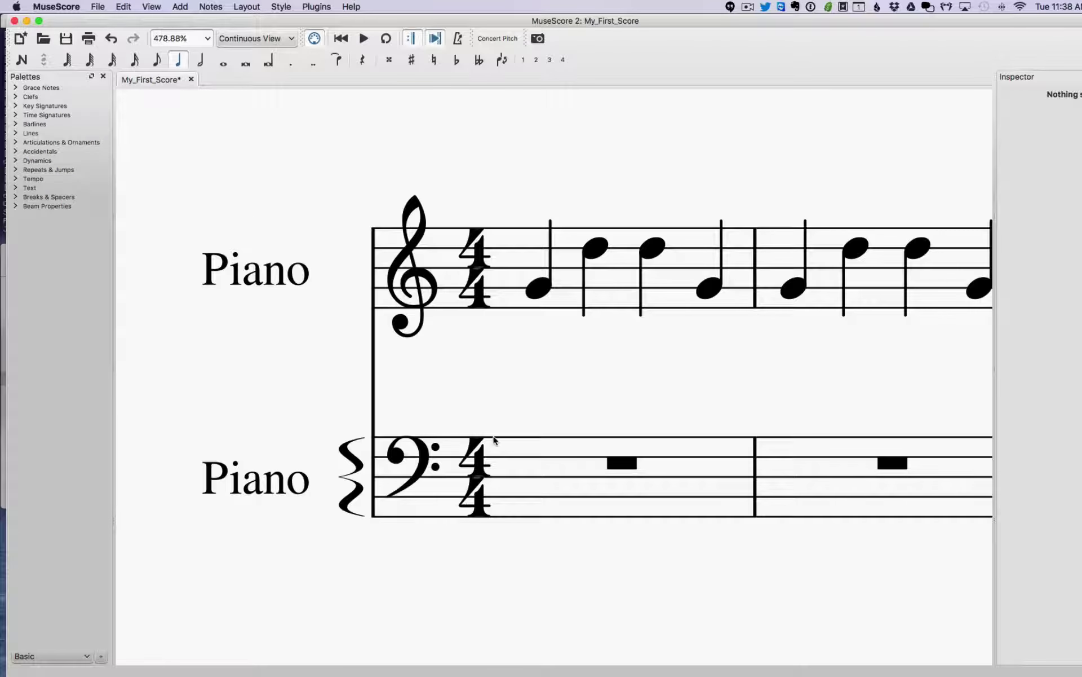
# Enter a G2-over-G1 whole-note octave in the first bass measure
pyautogui.hscroll(3, 494, 440)
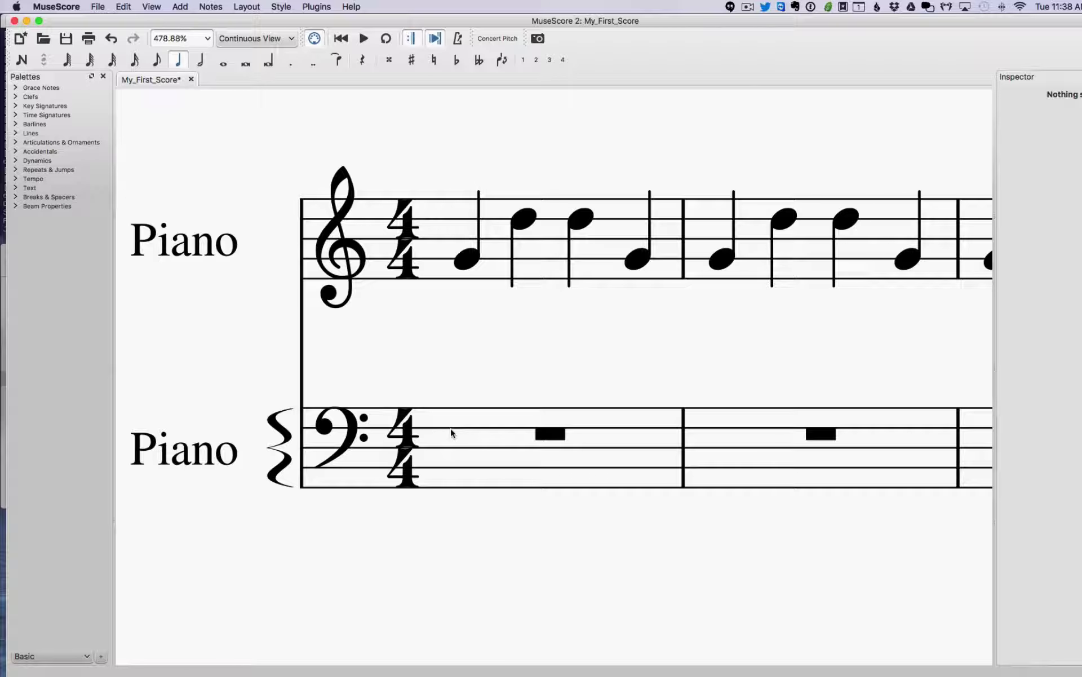
pyautogui.click(451, 433)
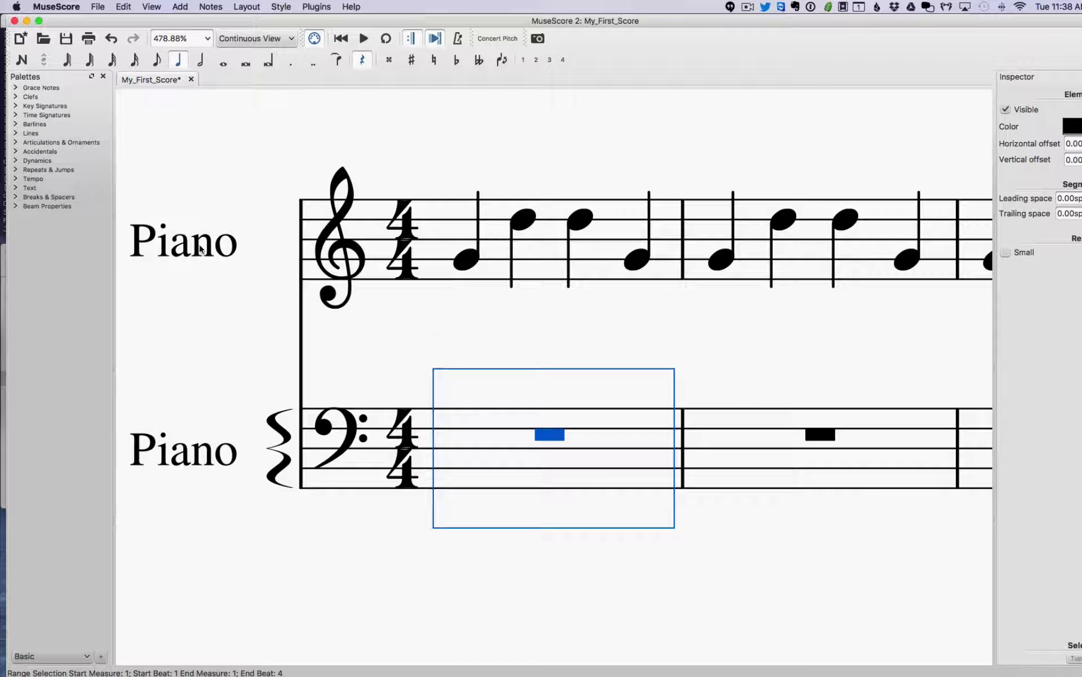
pyautogui.click(223, 62)
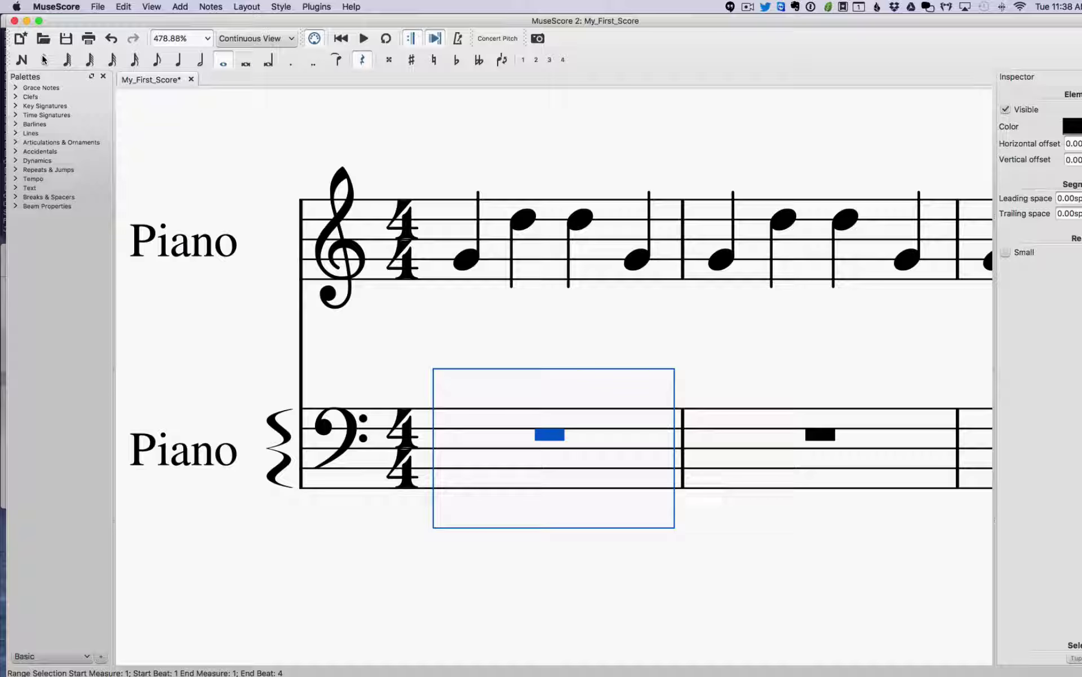
pyautogui.click(22, 59)
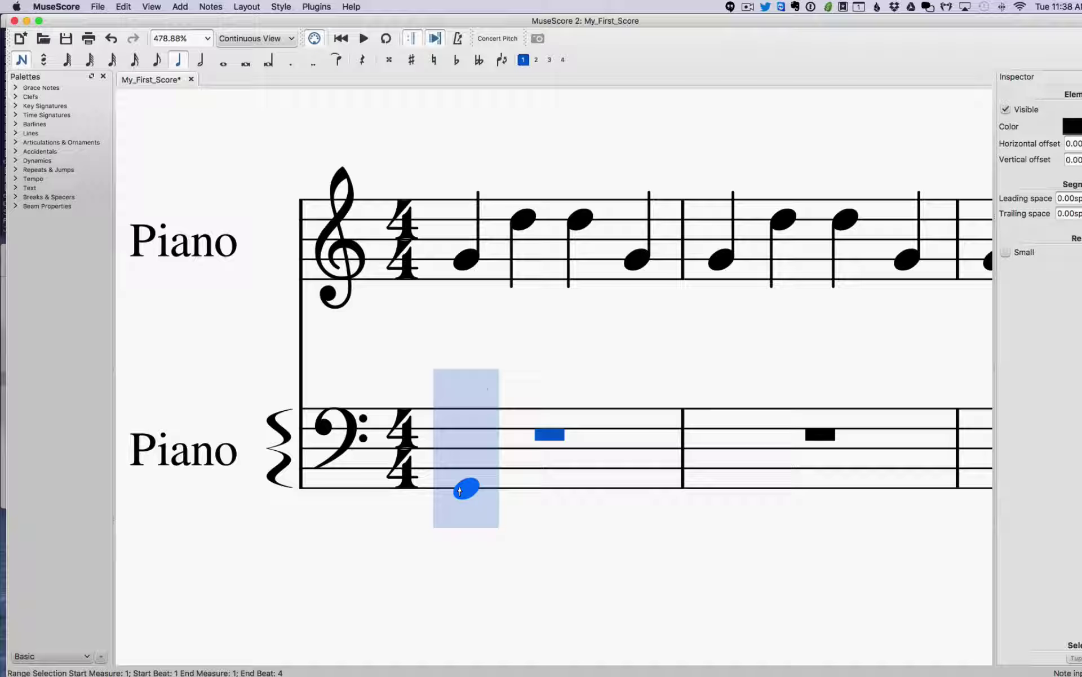
pyautogui.click(460, 491)
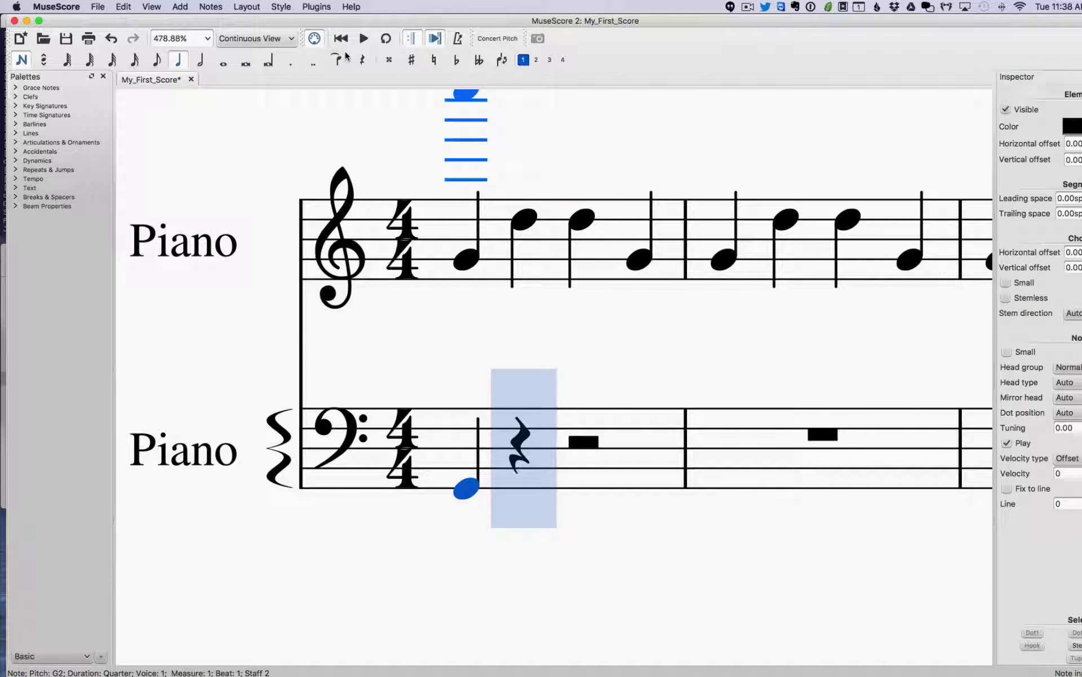
pyautogui.click(223, 61)
pyautogui.click(461, 489)
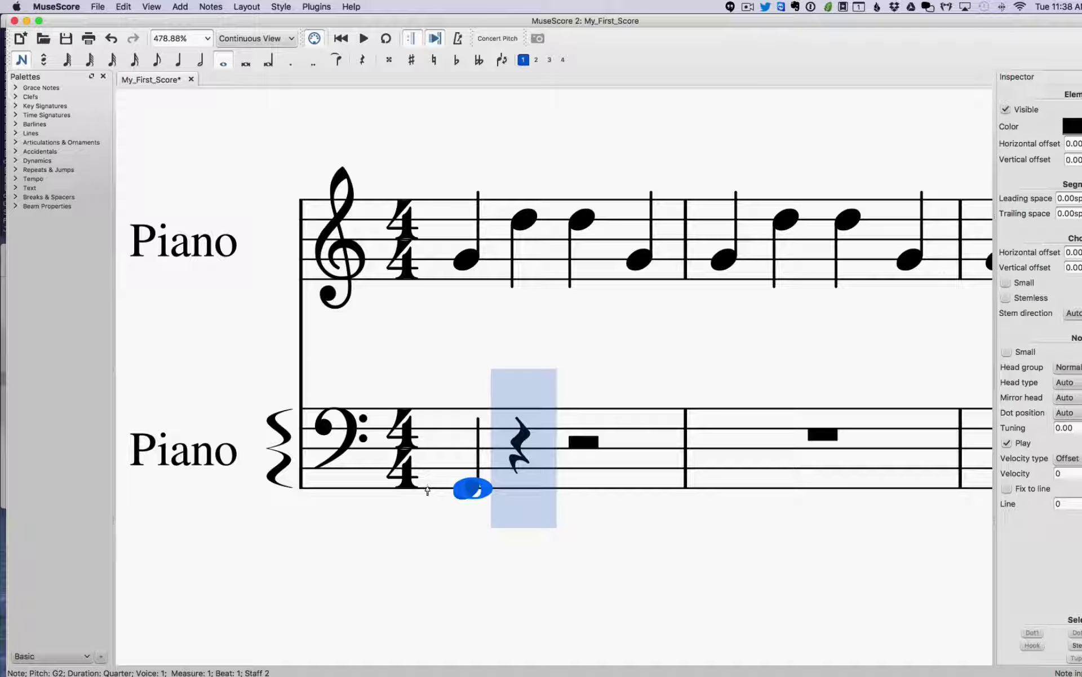
pyautogui.keyDown('shift'); pyautogui.click(453, 555); pyautogui.keyUp('shift')
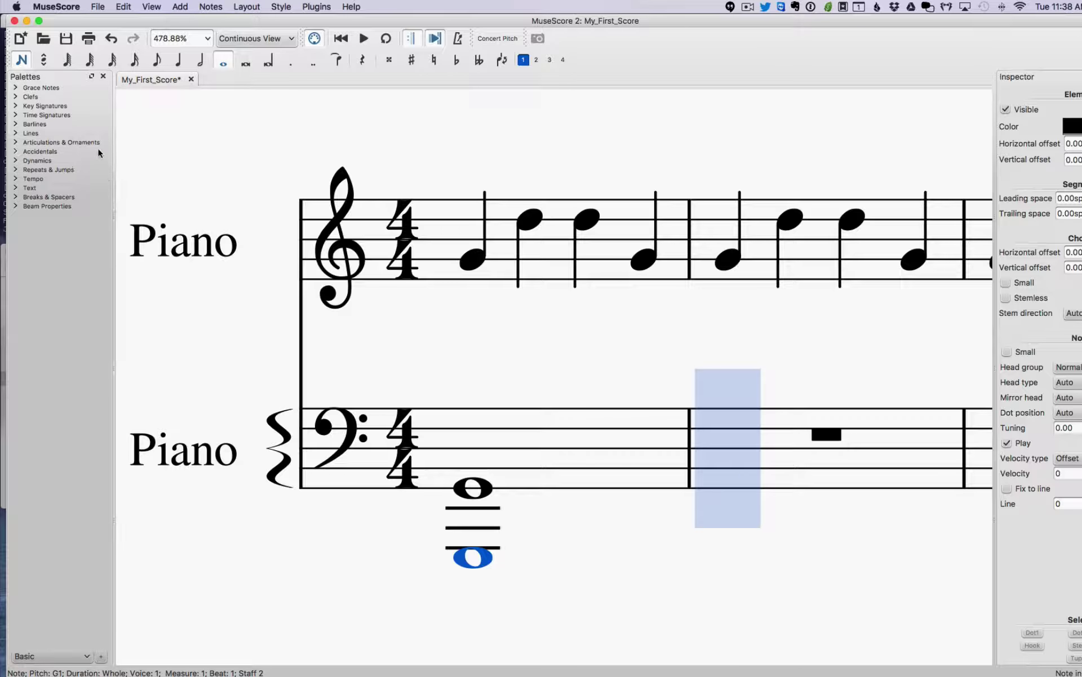
pyautogui.keyDown('shift'); pyautogui.click(522, 524); pyautogui.keyUp('shift')
# Enter a flattened B whole note in bass measure 2, shifting its octave and pitch
pyautogui.hscroll(5, 523, 526)
pyautogui.hscroll(1, 523, 526)
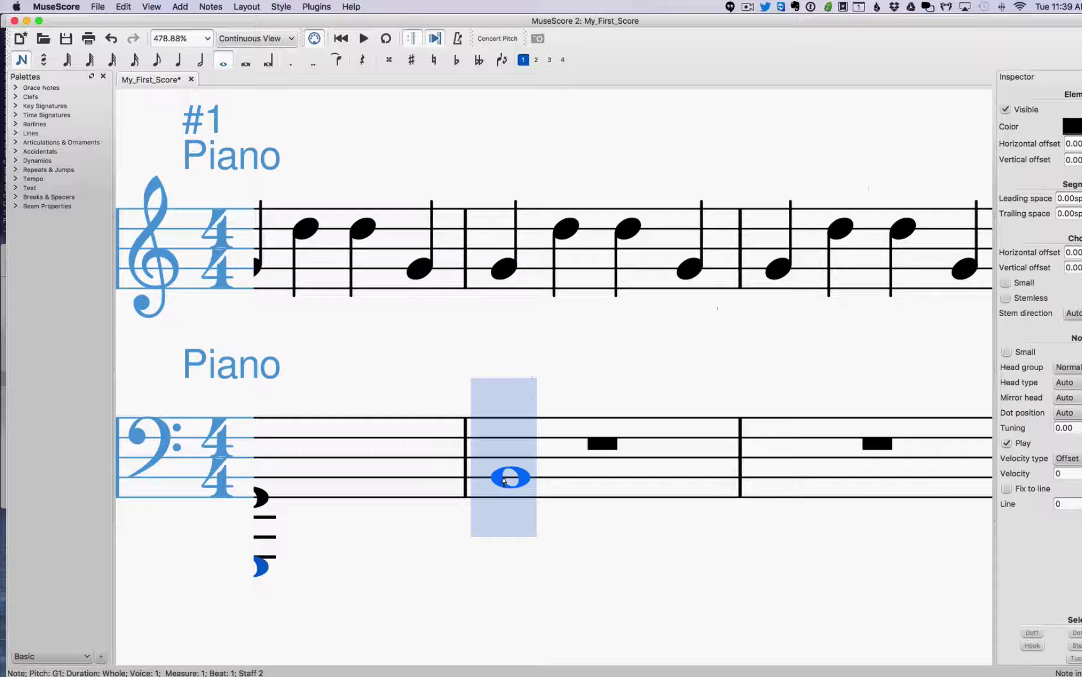
pyautogui.click(504, 481)
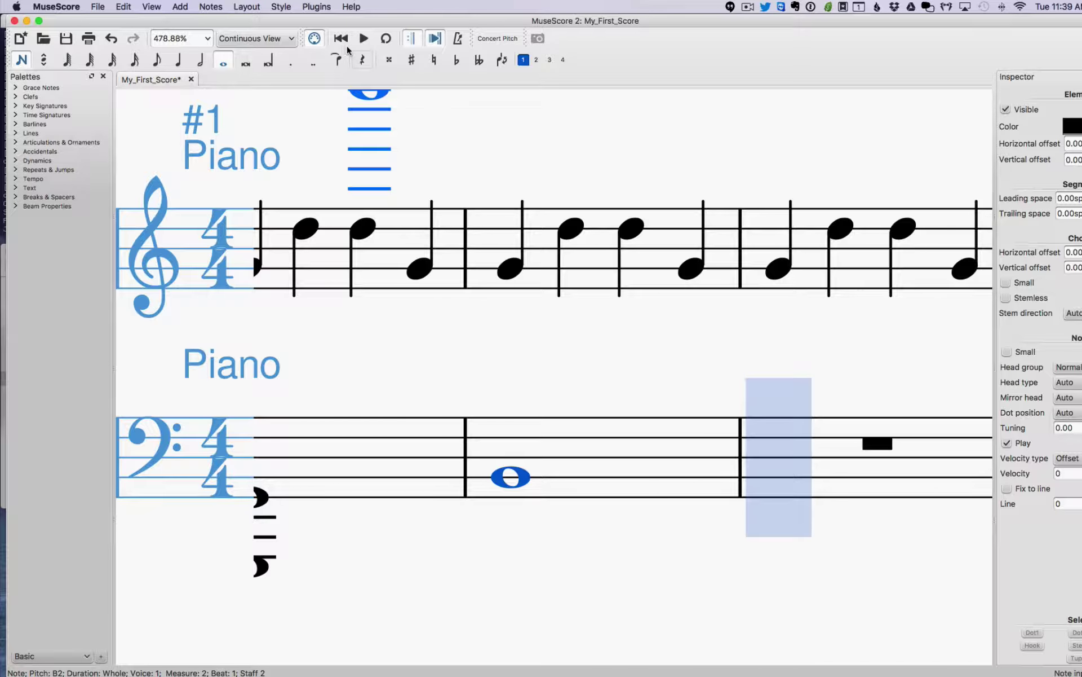
pyautogui.click(456, 64)
pyautogui.hotkey('ctrl', 'Down')
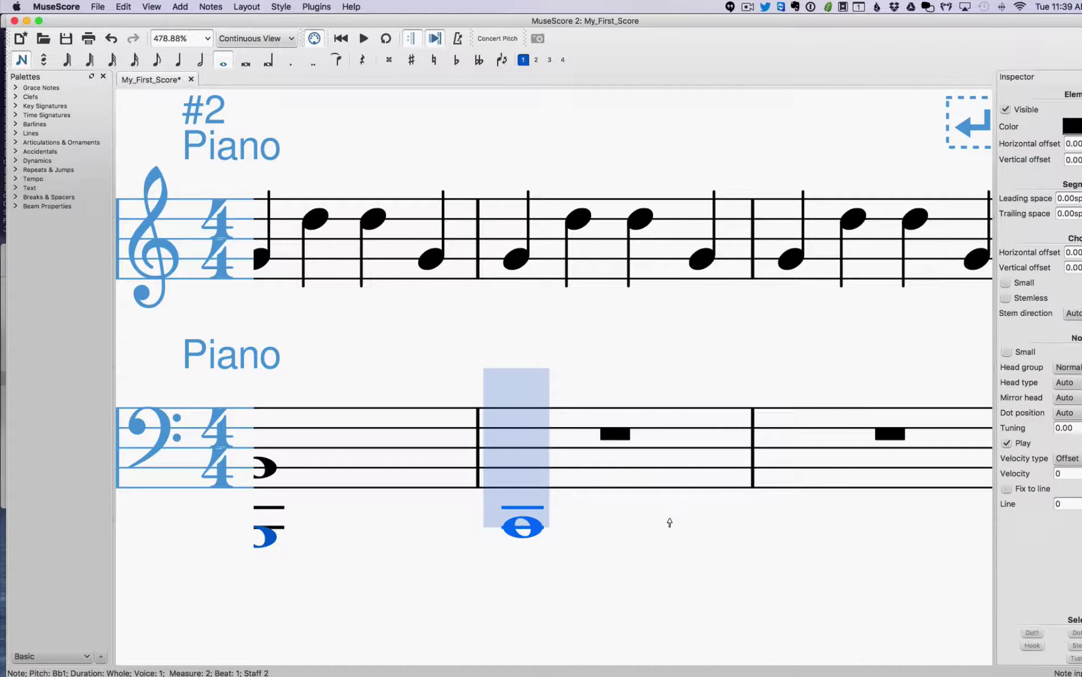
pyautogui.hscroll(-5, 620, 451)
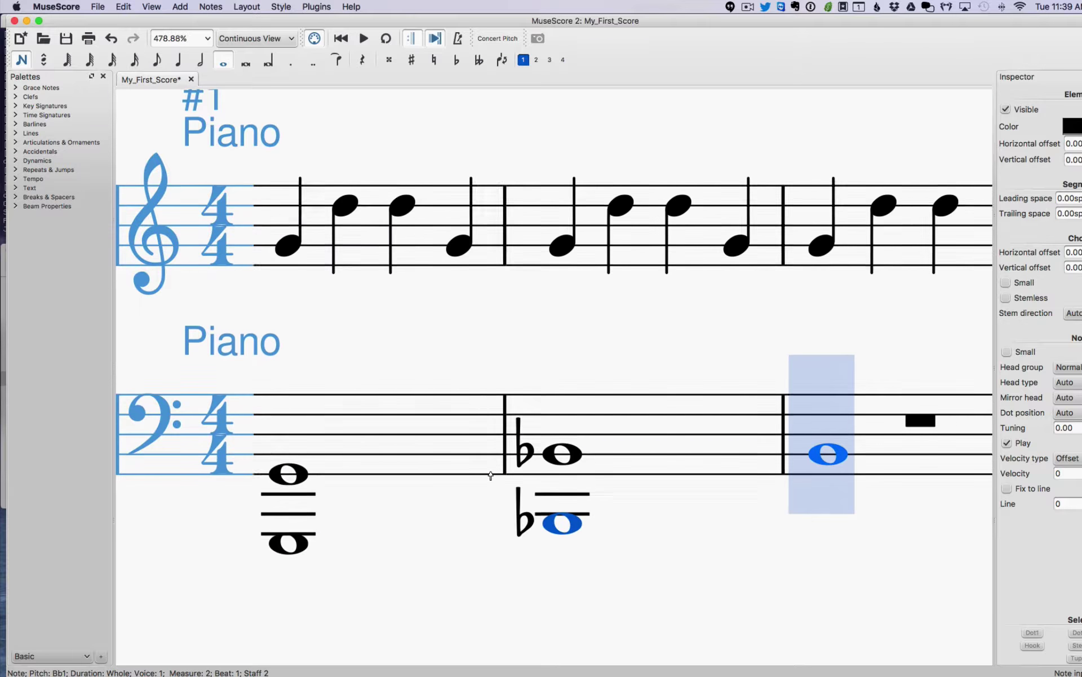
pyautogui.hscroll(6, 766, 475)
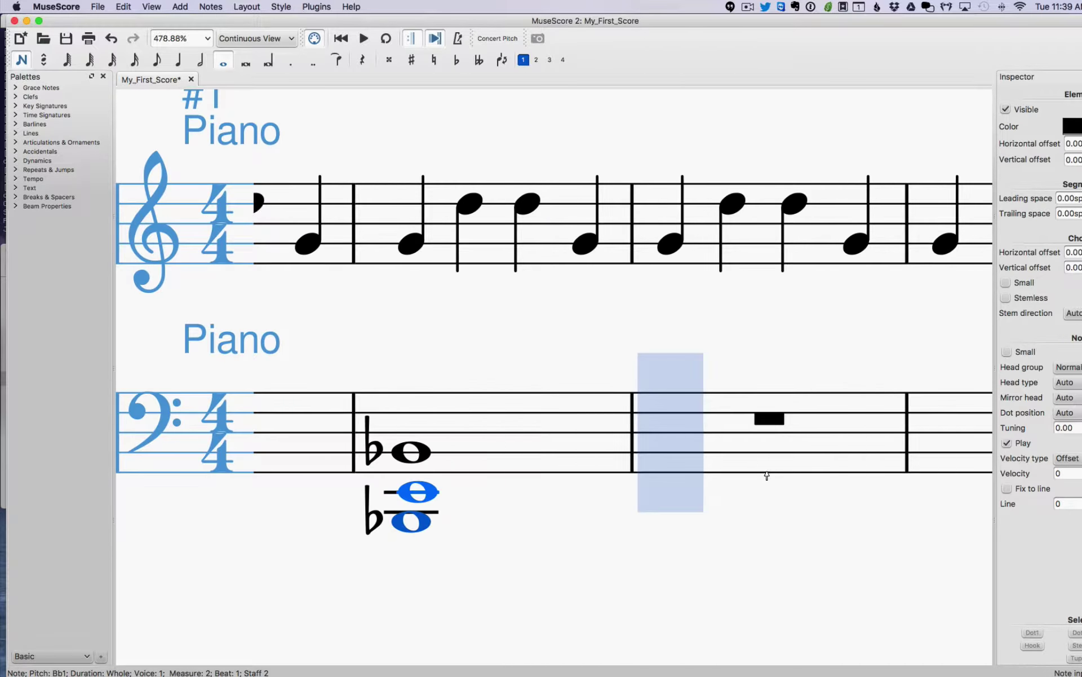
pyautogui.moveTo(622, 446); pyautogui.dragTo(618, 438)
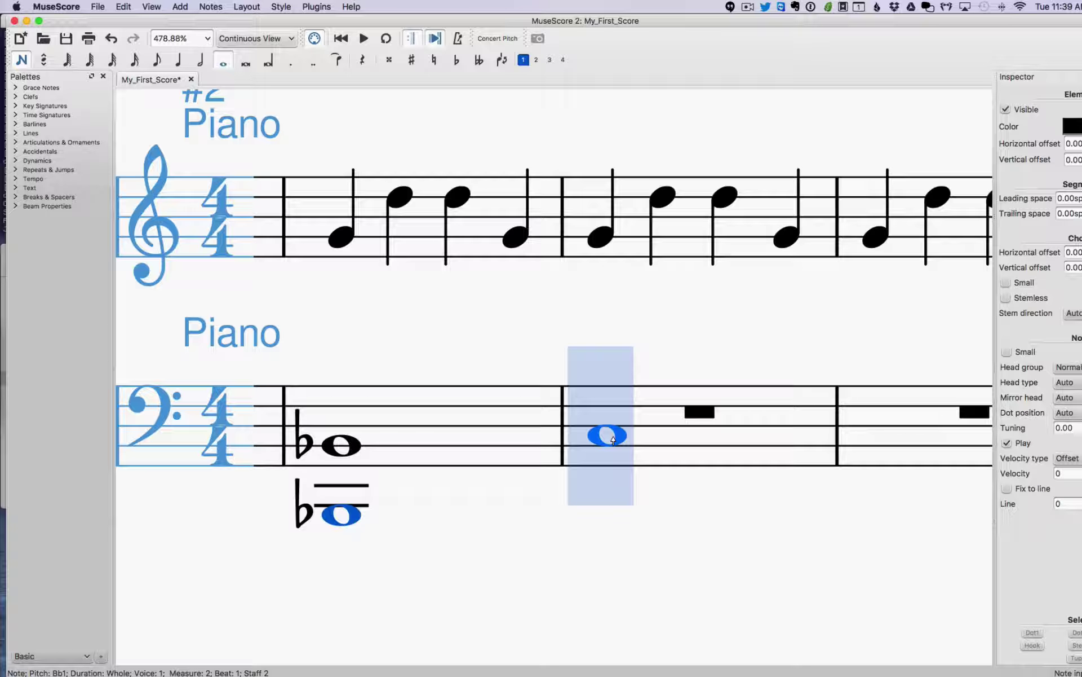
# Rework bass measure 3 into an A1–A2 whole-note octave
pyautogui.click(614, 440)
pyautogui.hscroll(-5, 470, 470)
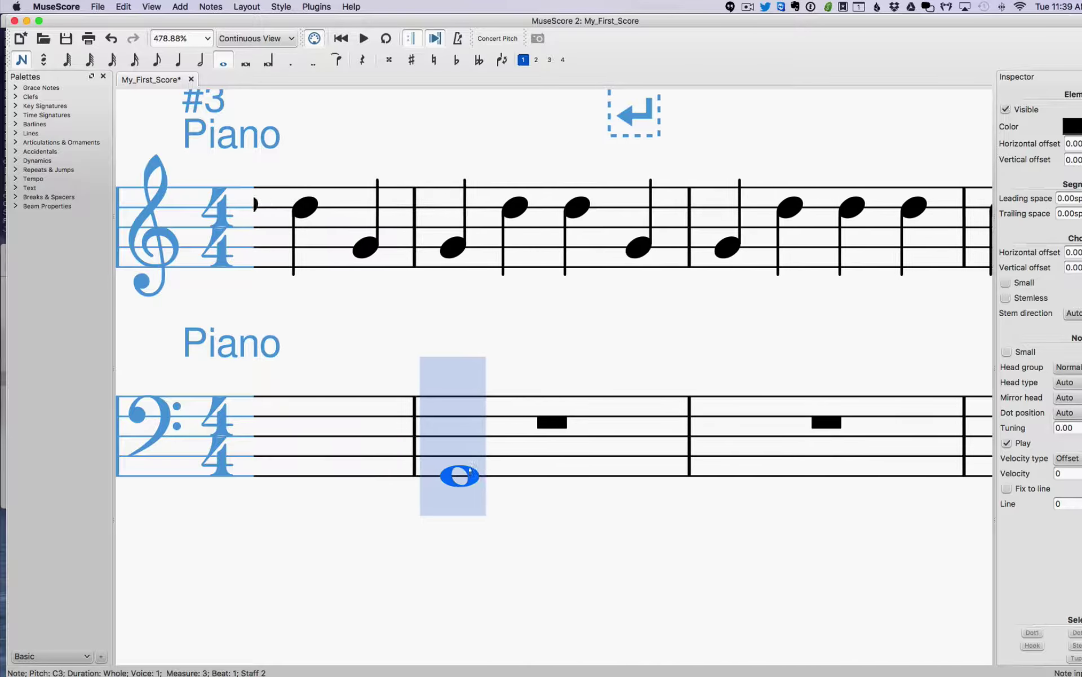
pyautogui.keyDown('shift'); pyautogui.click(500, 510); pyautogui.keyUp('shift')
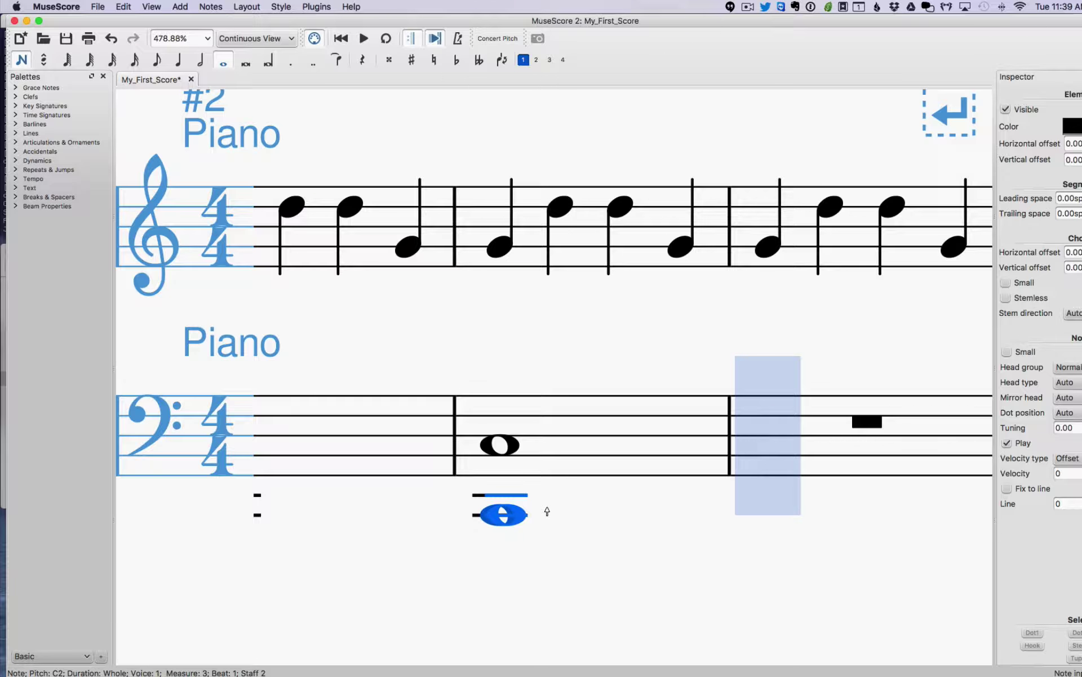
pyautogui.hscroll(-5, 564, 496)
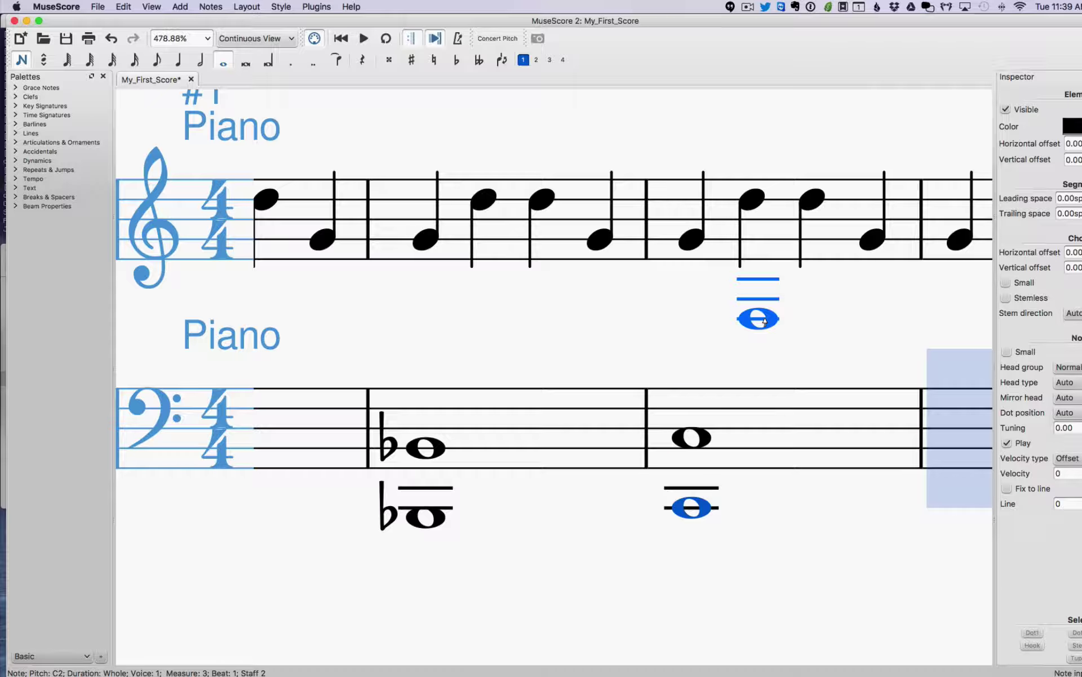
pyautogui.press('Down')
pyautogui.press('Down')
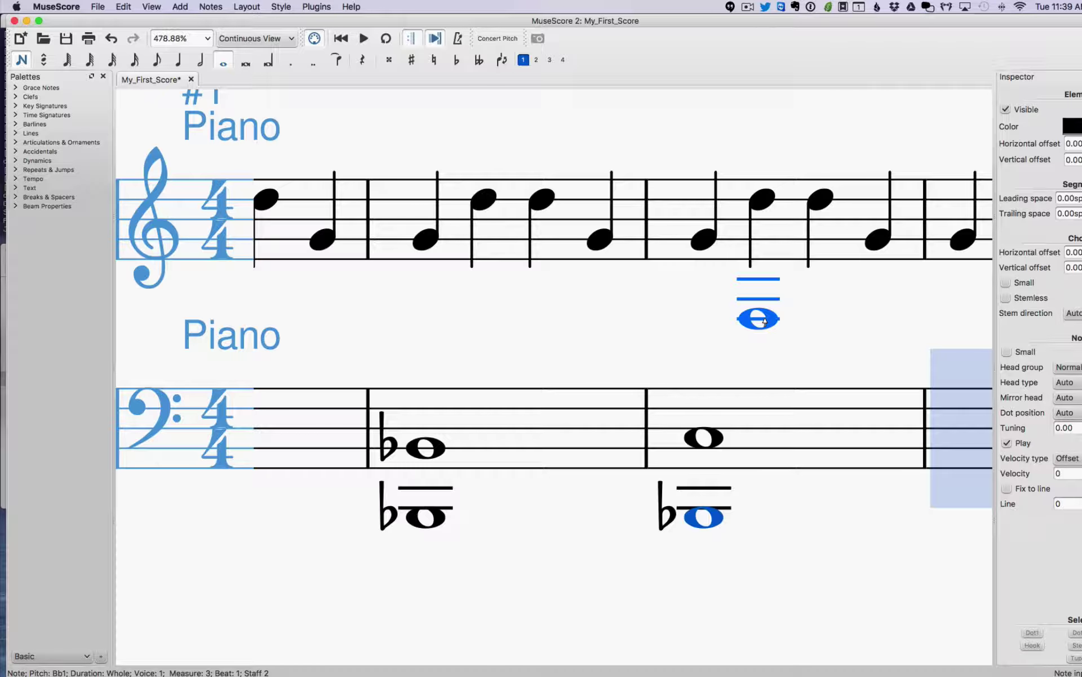
pyautogui.press('Down')
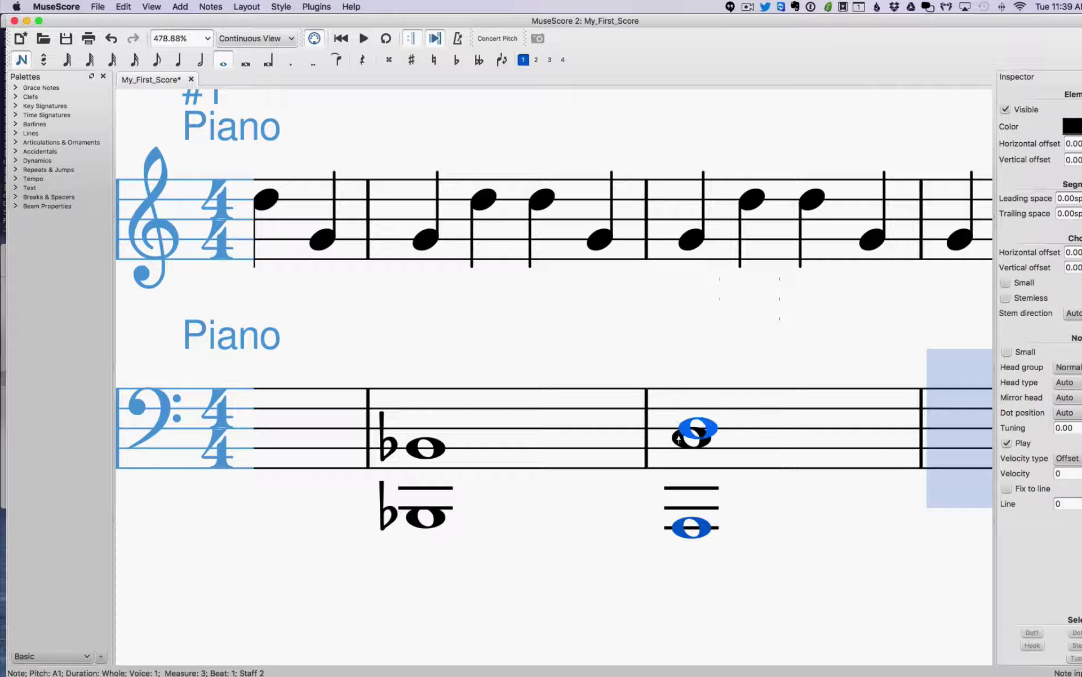
pyautogui.press('Left')
pyautogui.press('Return')
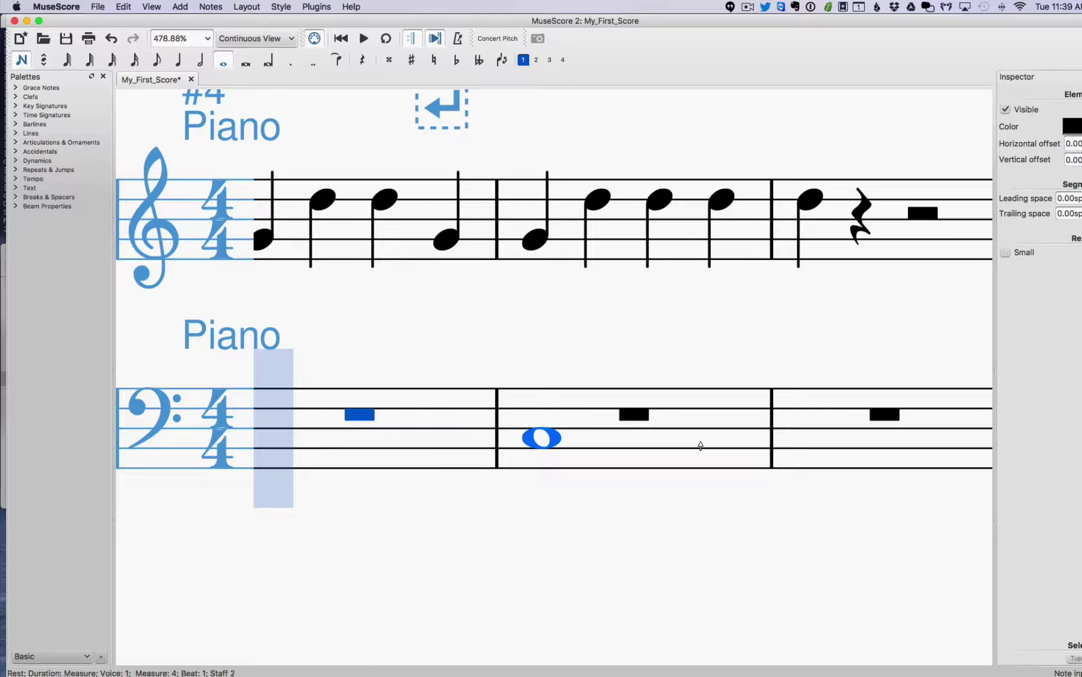
pyautogui.click(654, 463)
pyautogui.press('Return')
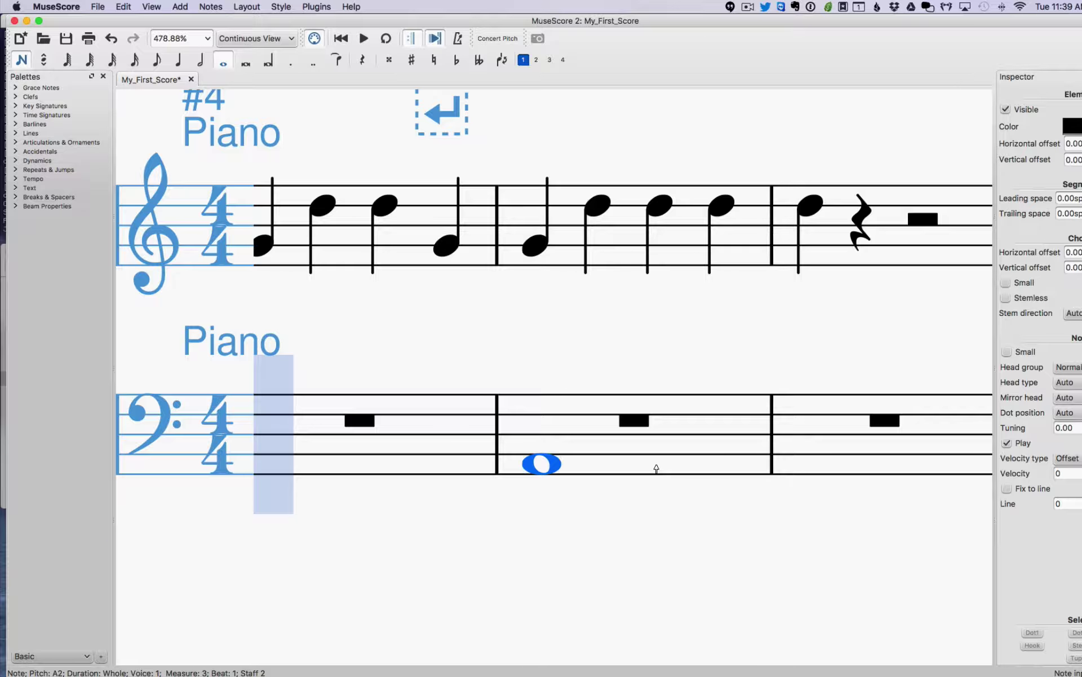
# Raise the upper measure 3 note and add C2 below C3 in measure 4
pyautogui.hscroll(-2, 578, 487)
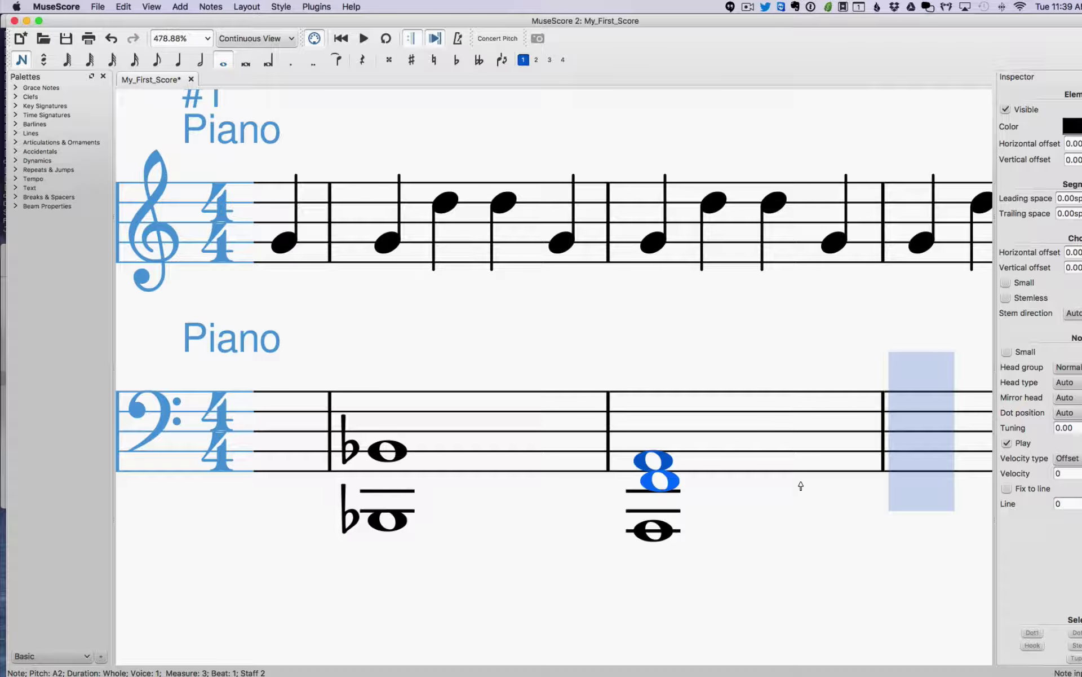
pyautogui.hscroll(2, 800, 483)
pyautogui.moveTo(788, 483); pyautogui.dragTo(772, 453)
pyautogui.hscroll(5, 772, 452)
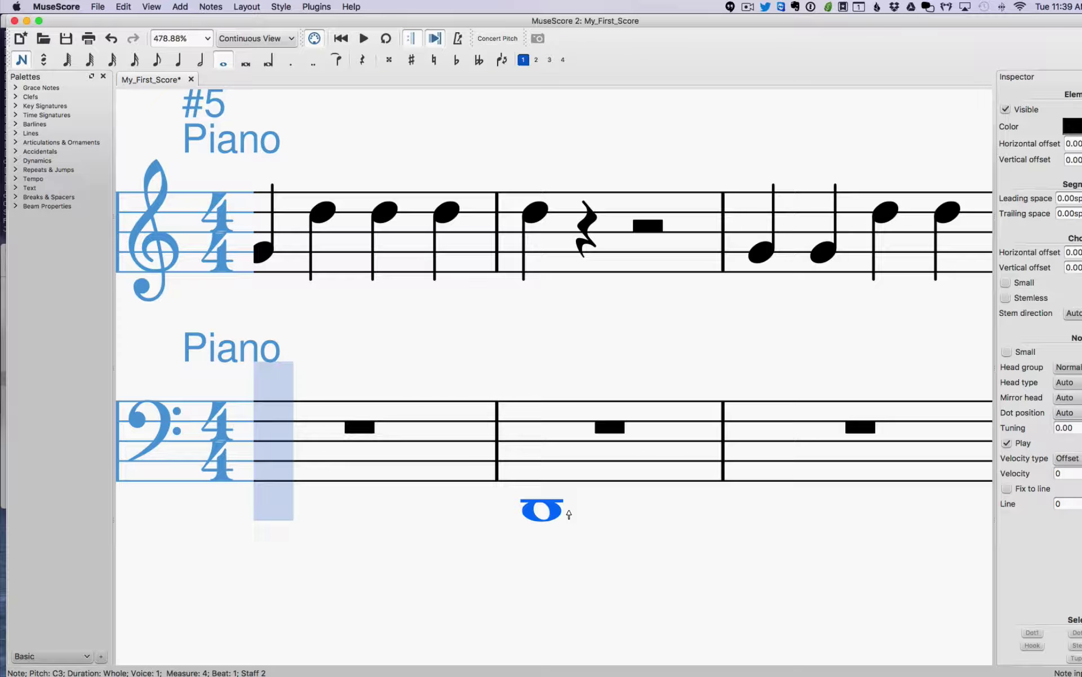
pyautogui.hscroll(-4, 568, 515)
pyautogui.keyDown('shift'); pyautogui.click(542, 529); pyautogui.keyUp('shift')
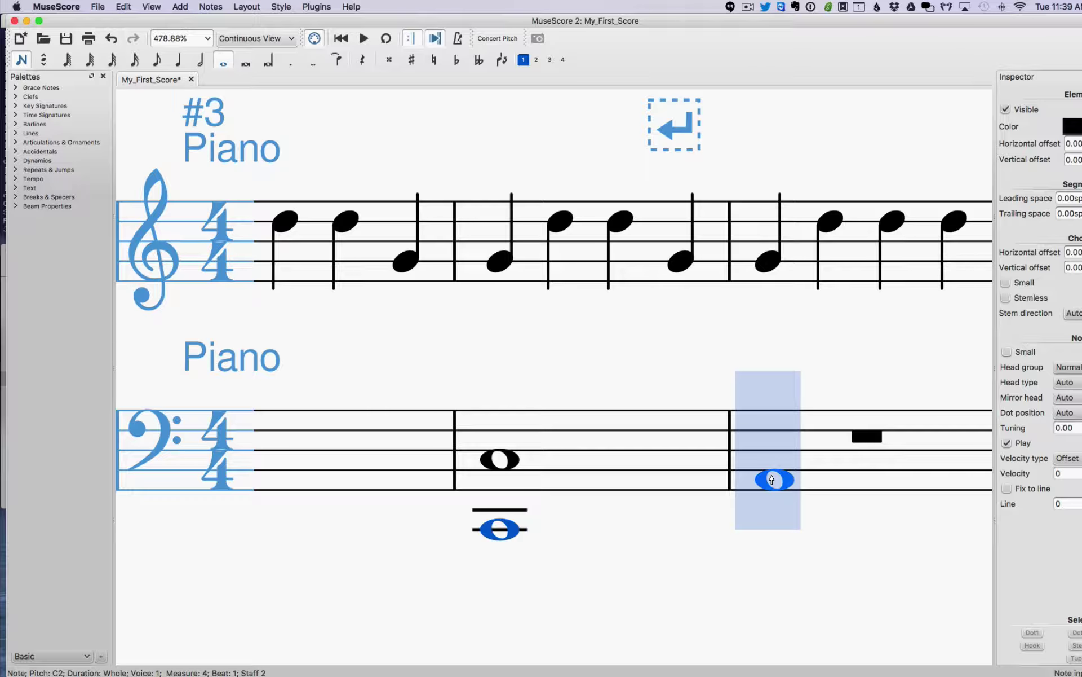
pyautogui.hscroll(3, 772, 479)
# Enter a B♭2-over-B♭1 whole-note octave in bass measure 5
pyautogui.click(643, 463)
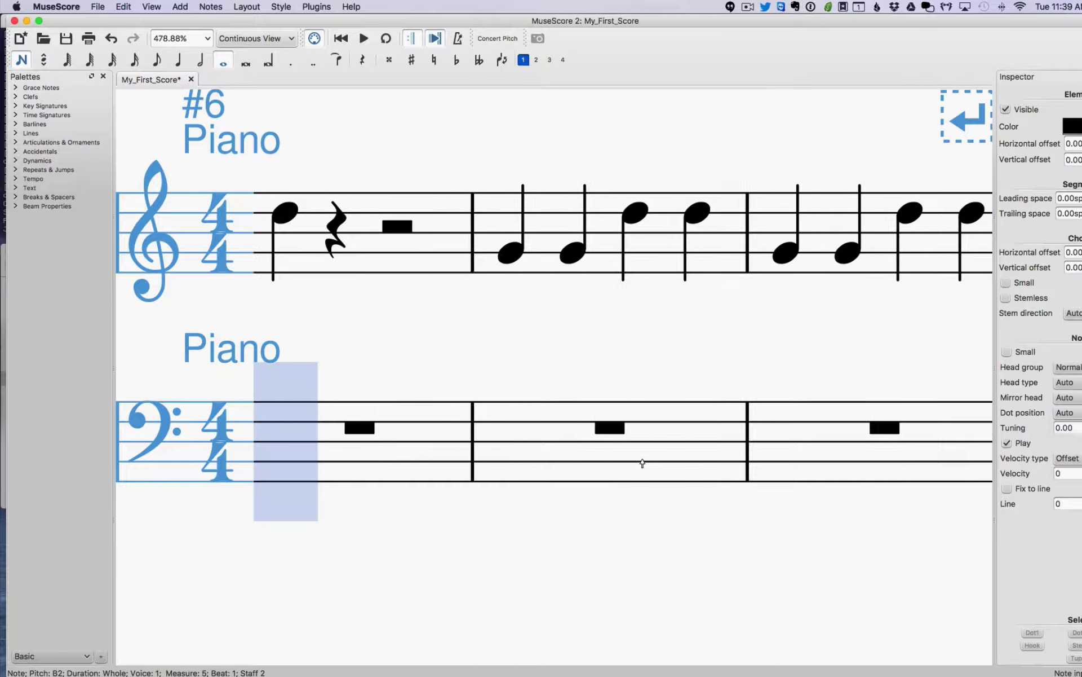
pyautogui.hscroll(-8, 460, 490)
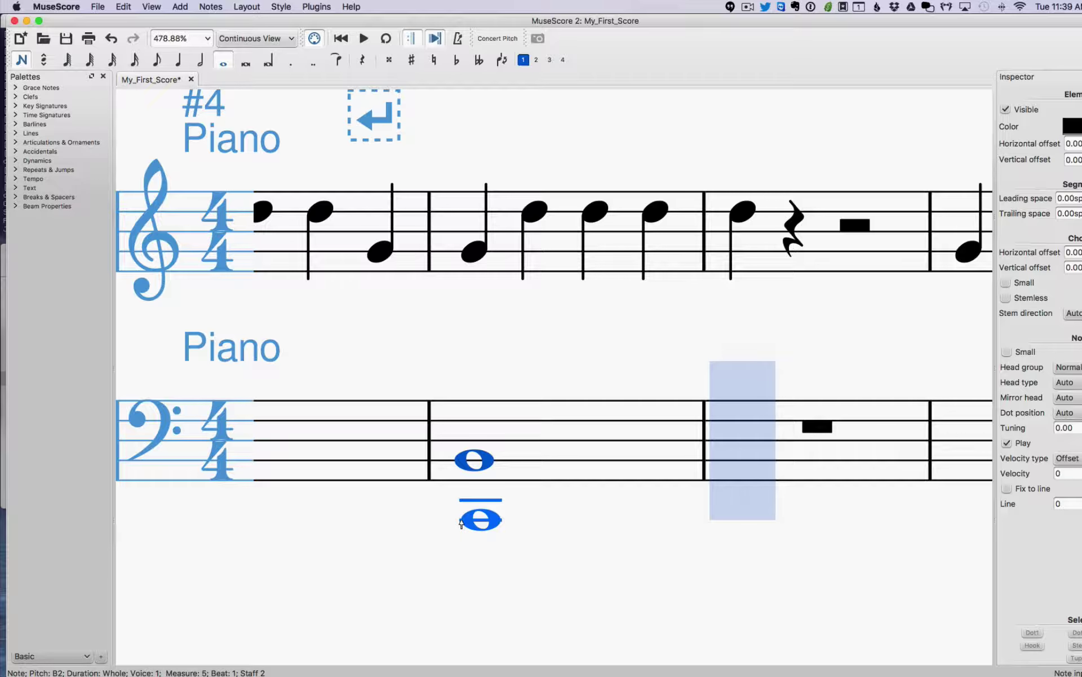
pyautogui.keyDown('shift'); pyautogui.click(460, 530); pyautogui.keyUp('shift')
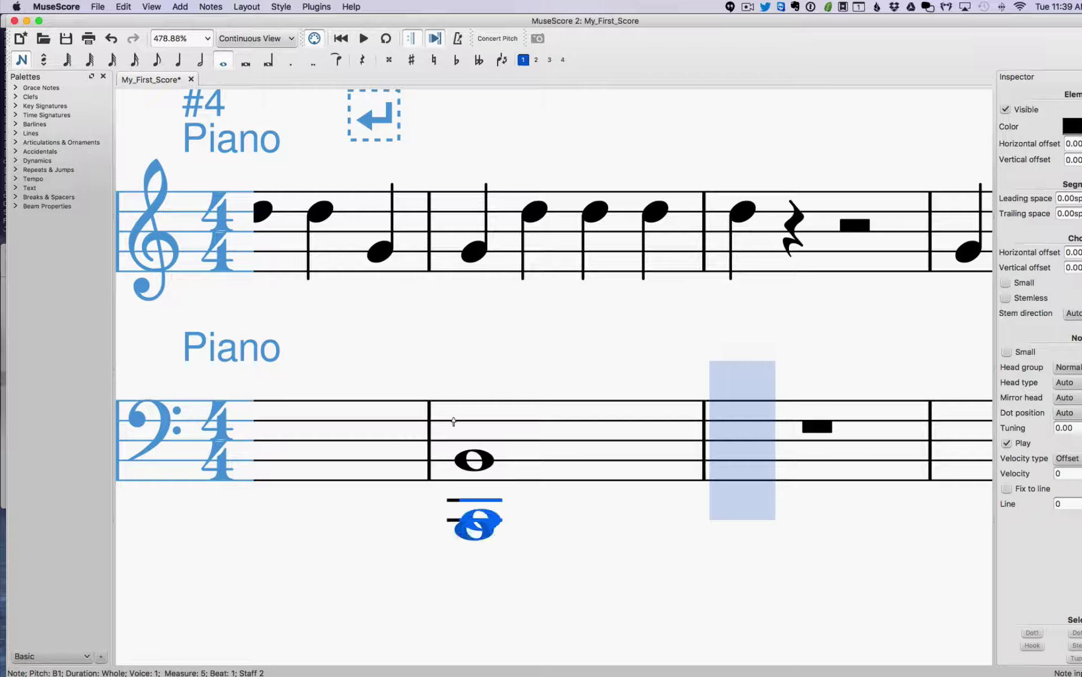
pyautogui.click(457, 60)
pyautogui.press('Left')
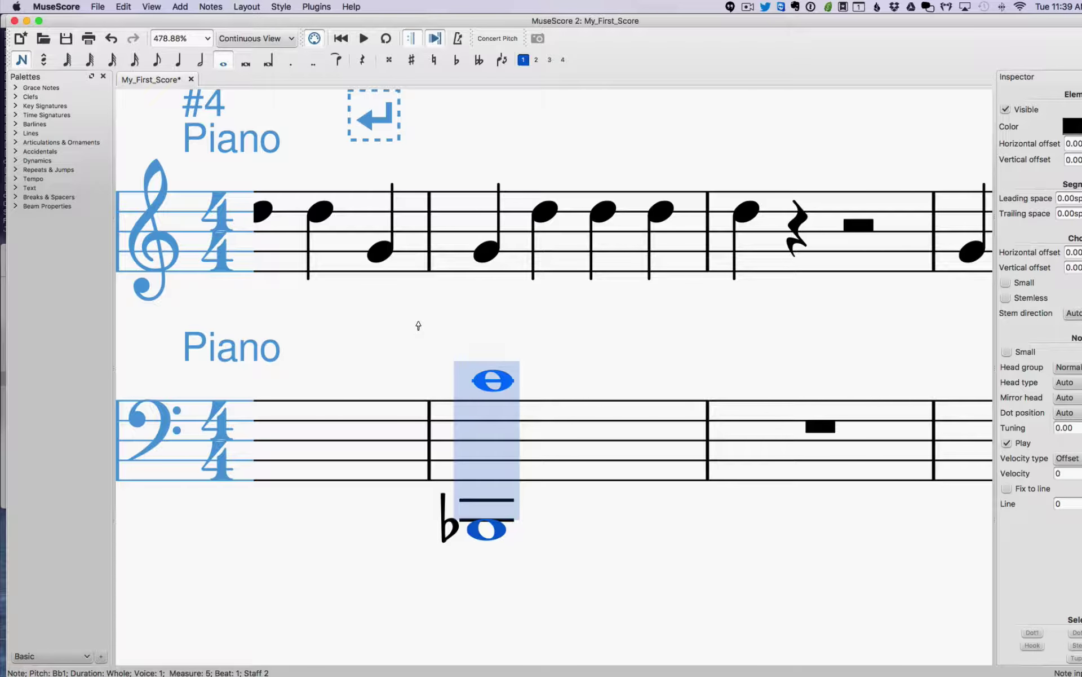
pyautogui.click(460, 462)
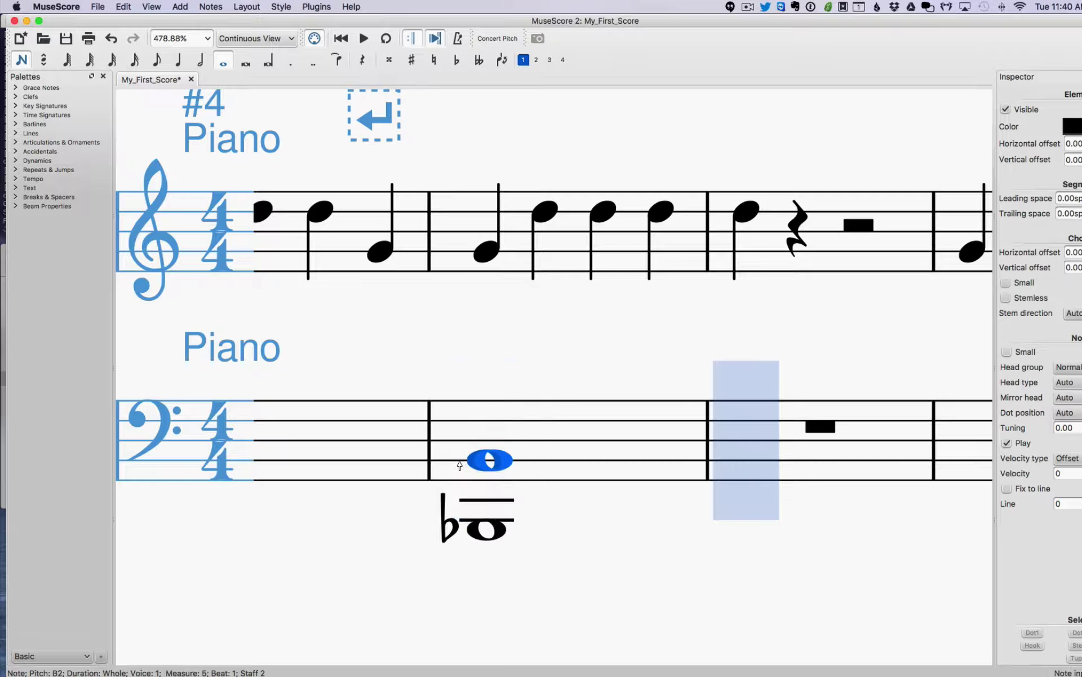
pyautogui.click(457, 59)
pyautogui.hscroll(3, 609, 405)
# Enter a B♭2-over-B♭1 whole-note octave in bass measure 6
pyautogui.click(663, 457)
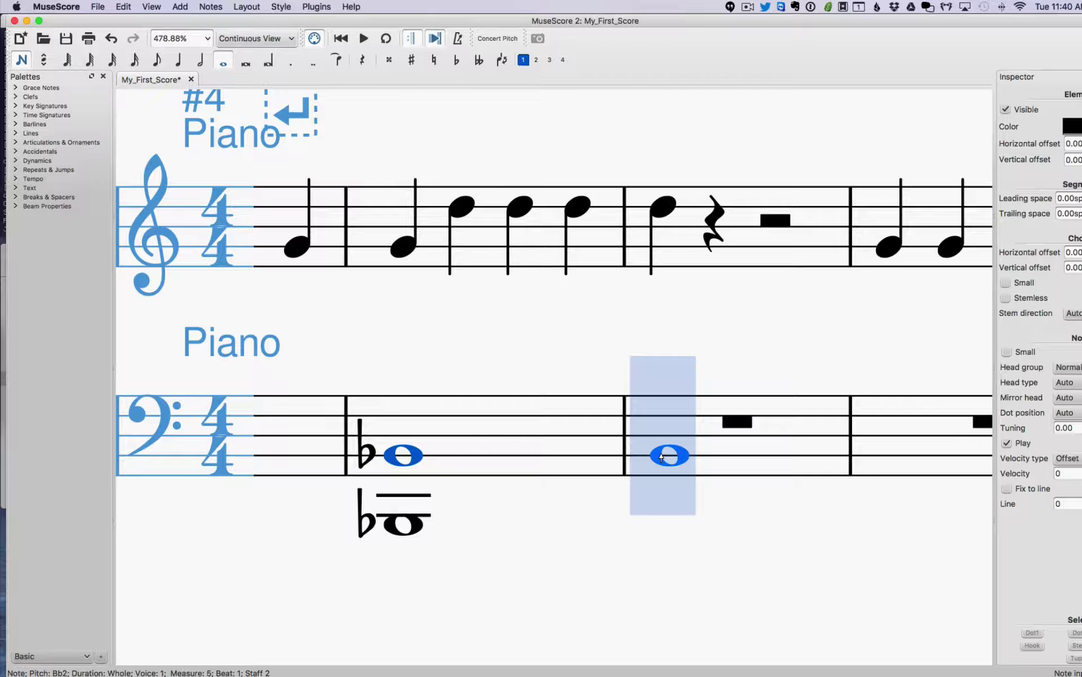
pyautogui.click(662, 456)
pyautogui.hscroll(5, 657, 459)
pyautogui.hscroll(-3, 473, 474)
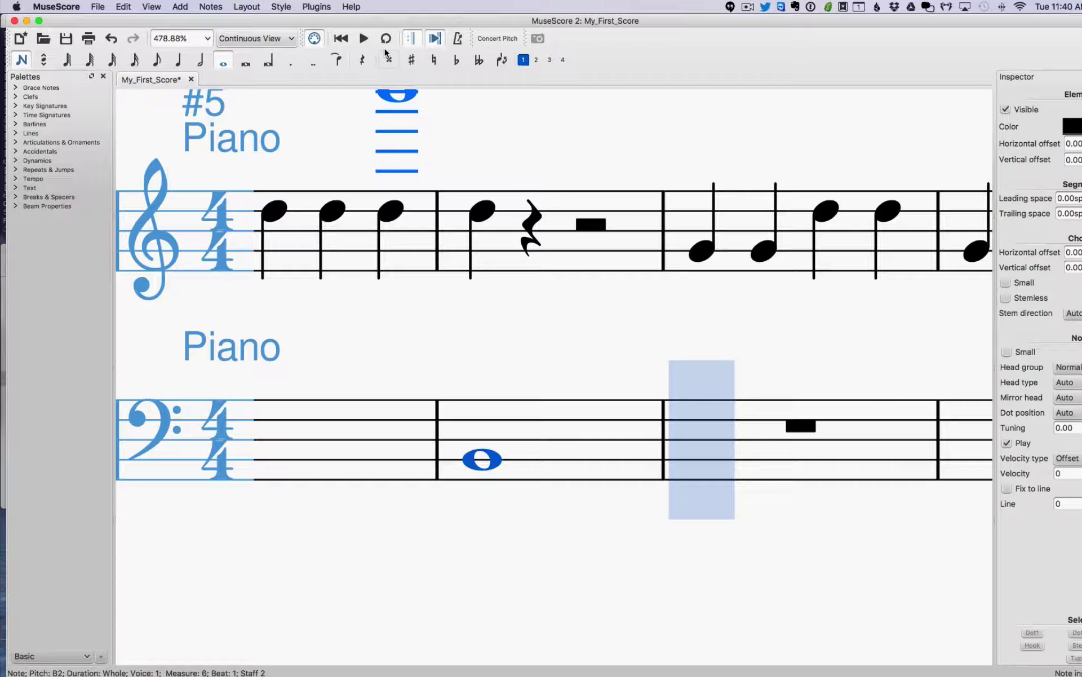
pyautogui.click(455, 61)
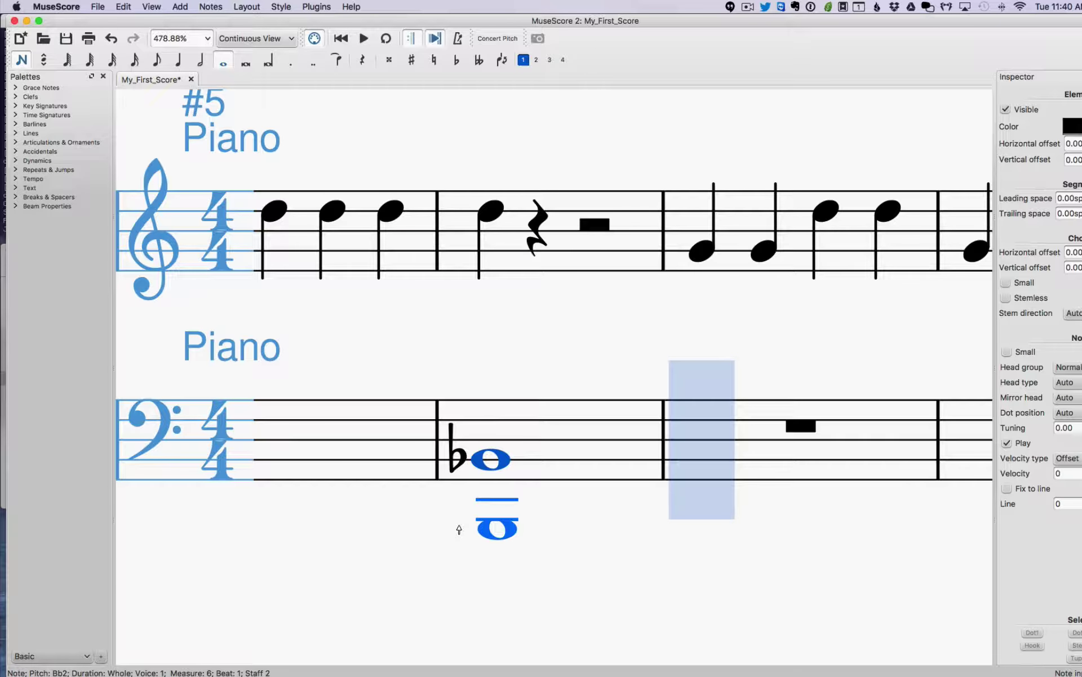
pyautogui.keyDown('shift'); pyautogui.click(459, 529); pyautogui.keyUp('shift')
pyautogui.click(456, 60)
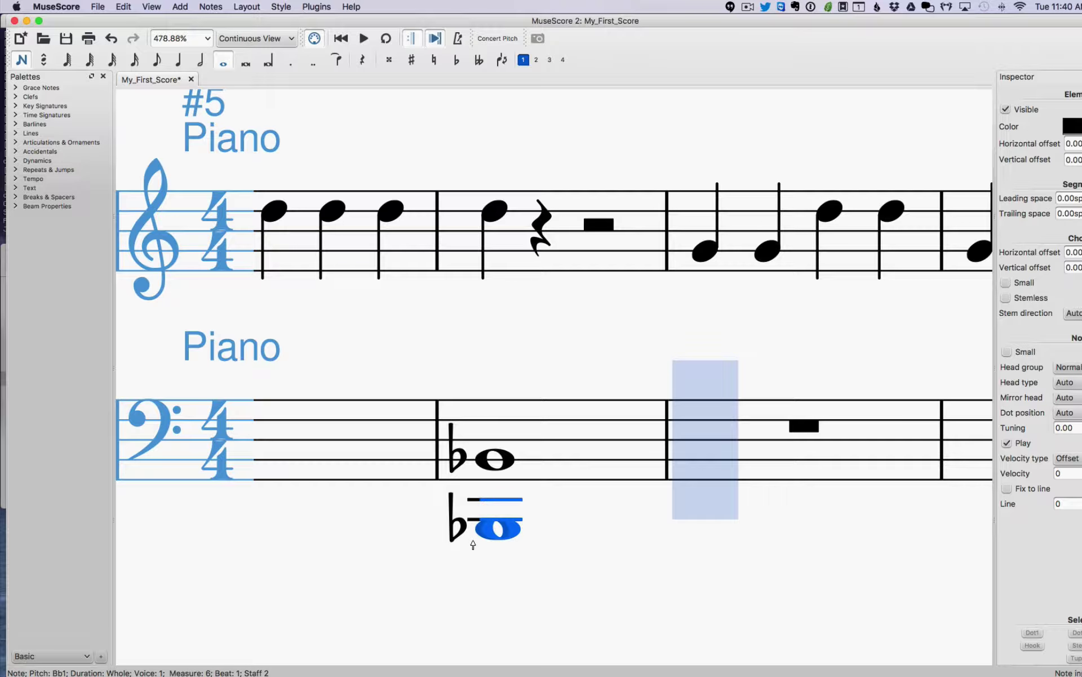
pyautogui.hscroll(-3, 339, 305)
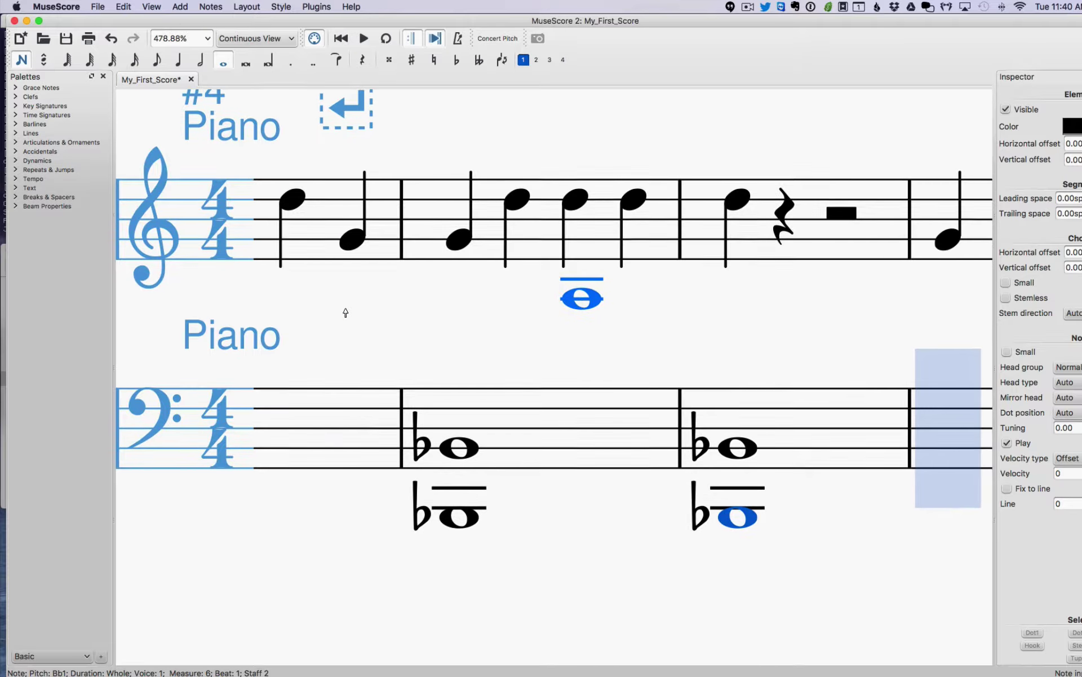
# Leave note input and tie the B♭ octave in bass measure 5 into measure 6
pyautogui.click(22, 59)
pyautogui.click(456, 479)
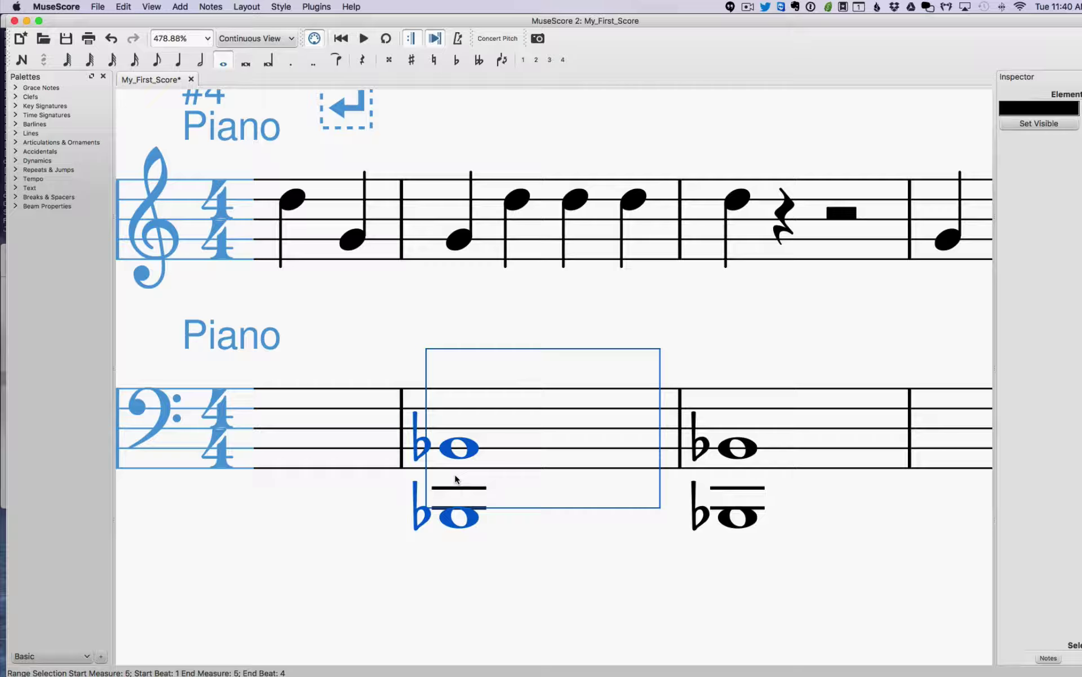
pyautogui.click(337, 59)
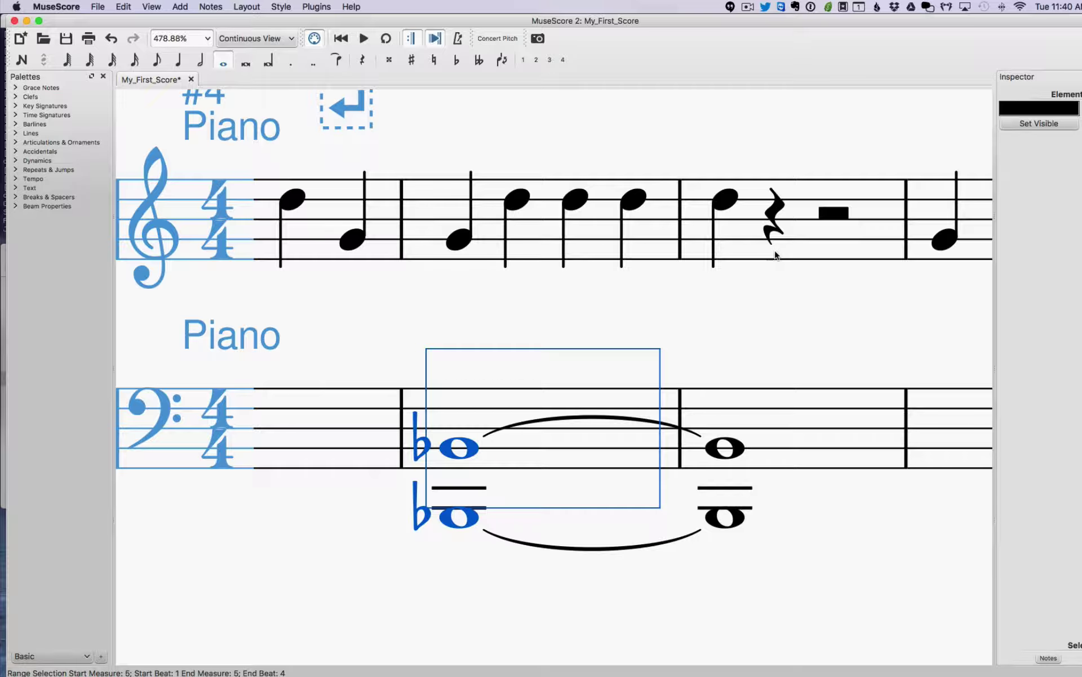
pyautogui.hscroll(10, 722, 274)
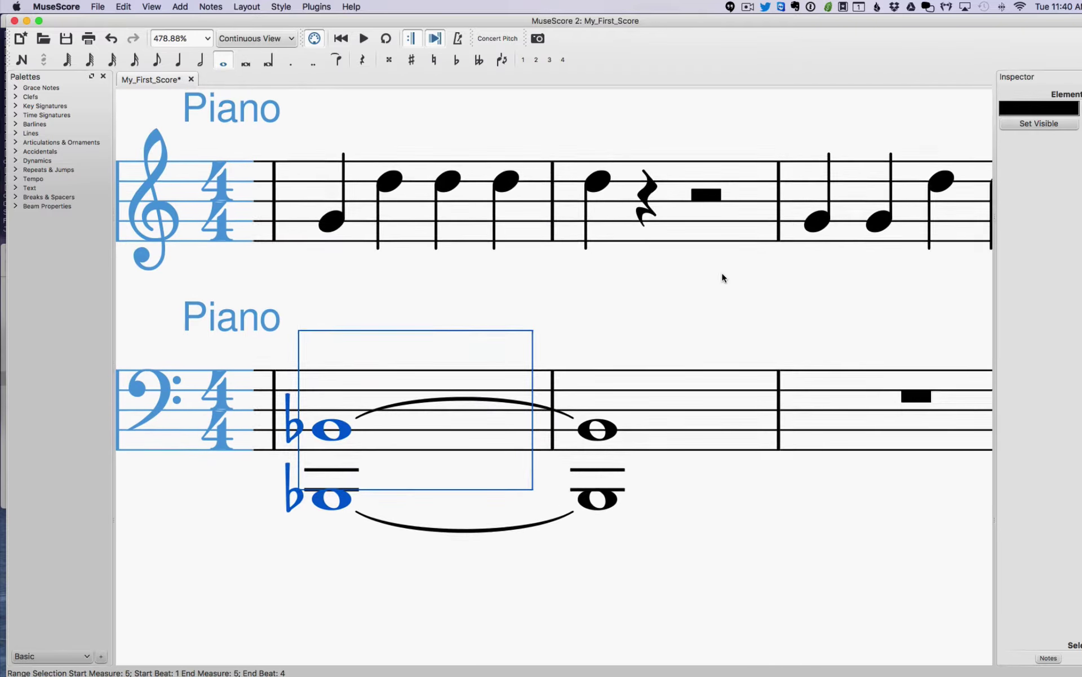
pyautogui.hscroll(5, 691, 275)
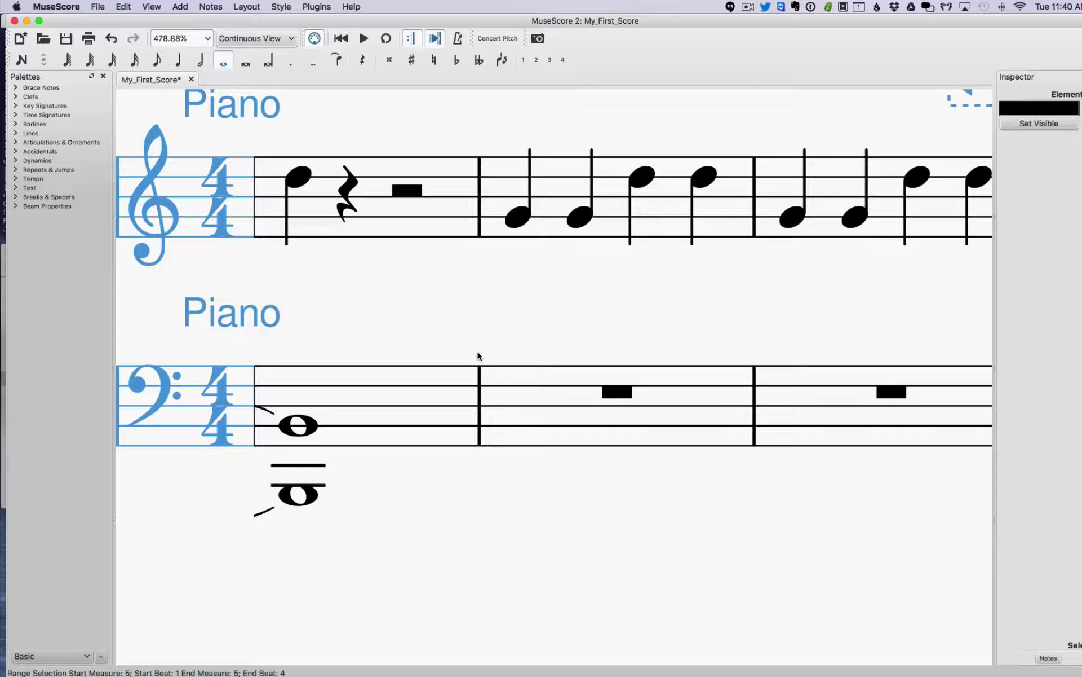
pyautogui.hscroll(-15, 489, 369)
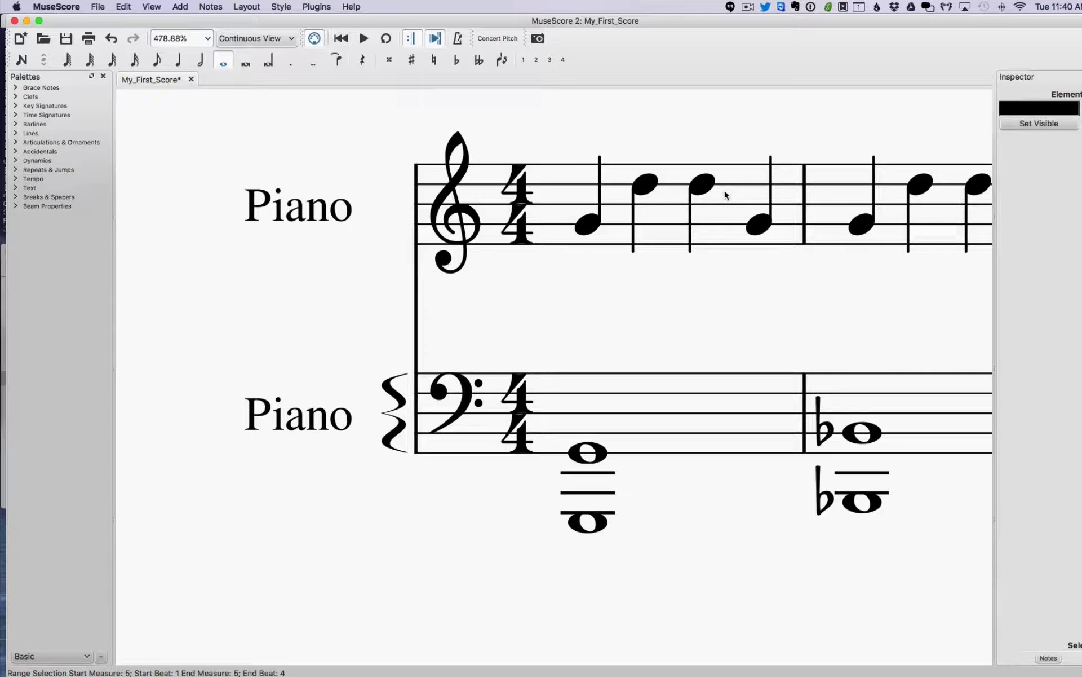
pyautogui.hscroll(5, 785, 236)
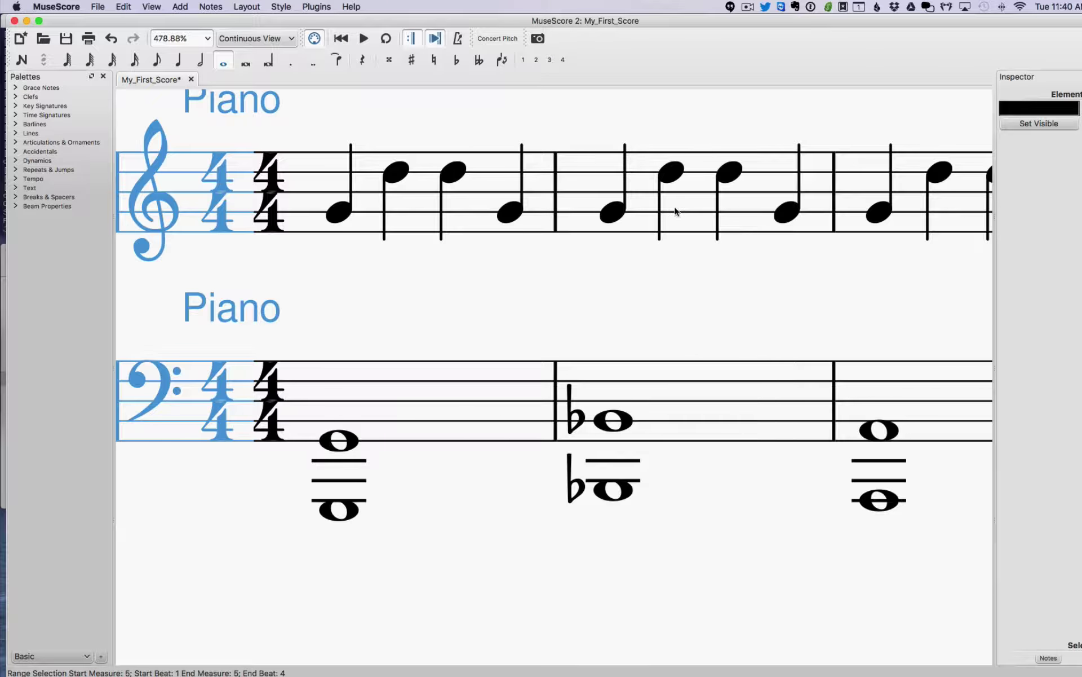
pyautogui.hscroll(8, 790, 218)
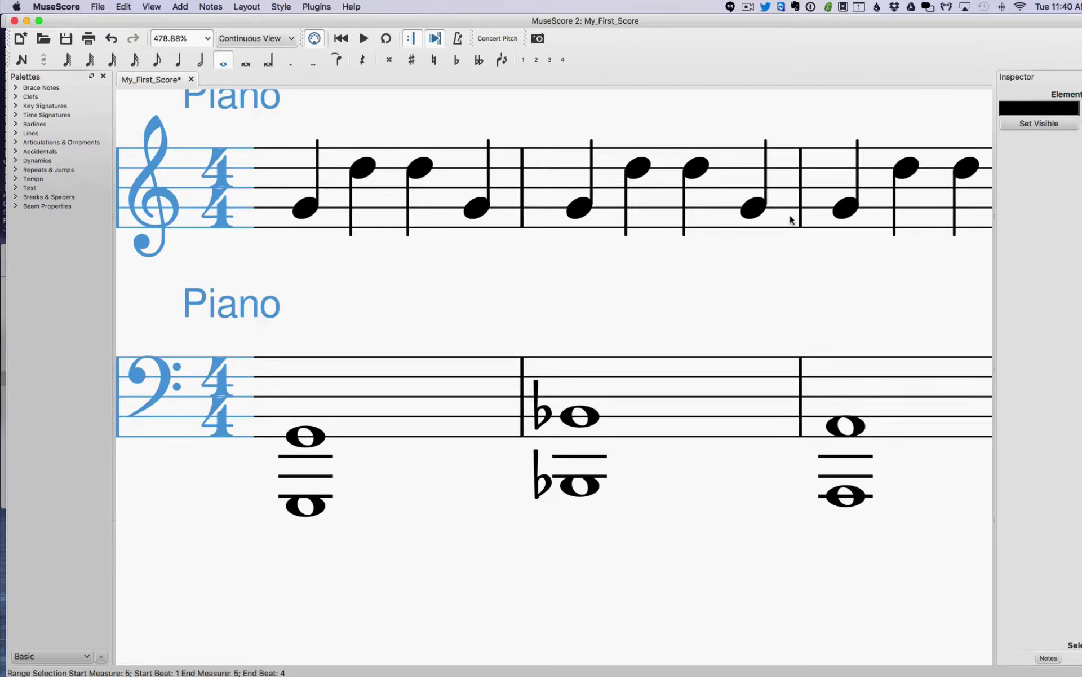
pyautogui.hscroll(2, 790, 217)
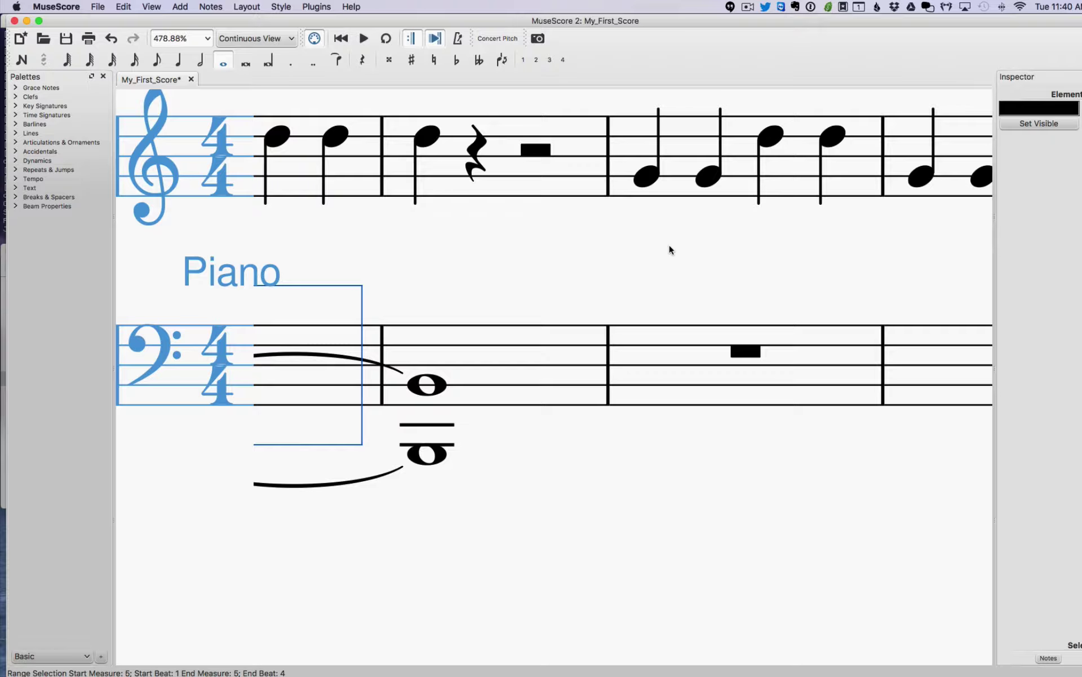
# Select bass measures 1 through 4 for copying
pyautogui.click(615, 376)
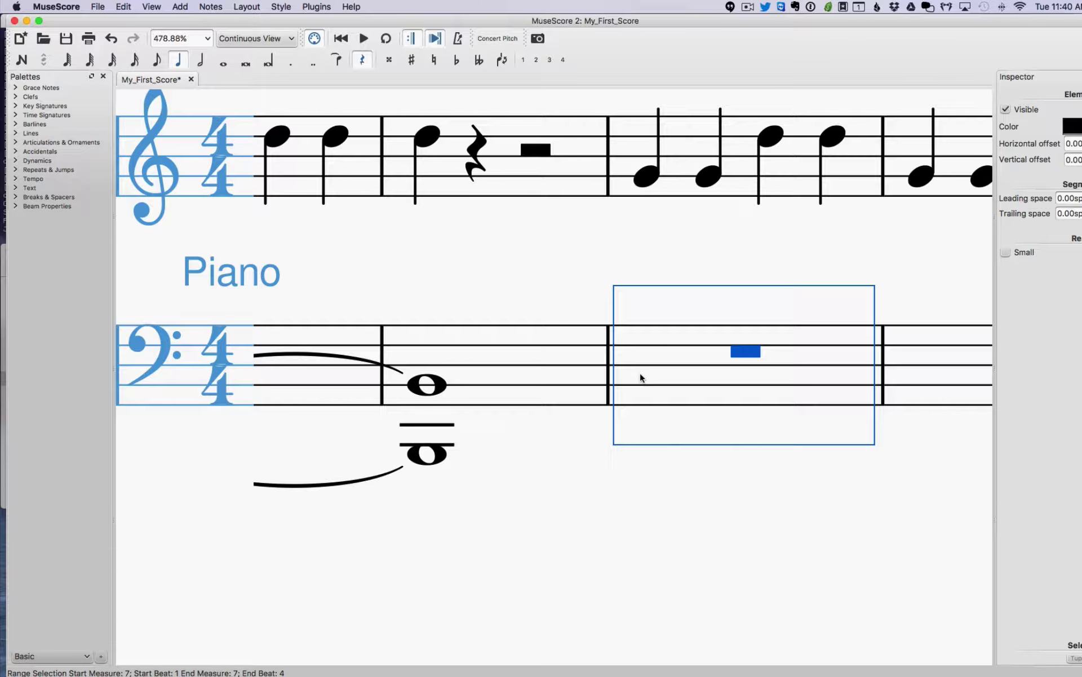
pyautogui.hscroll(-15, 296, 274)
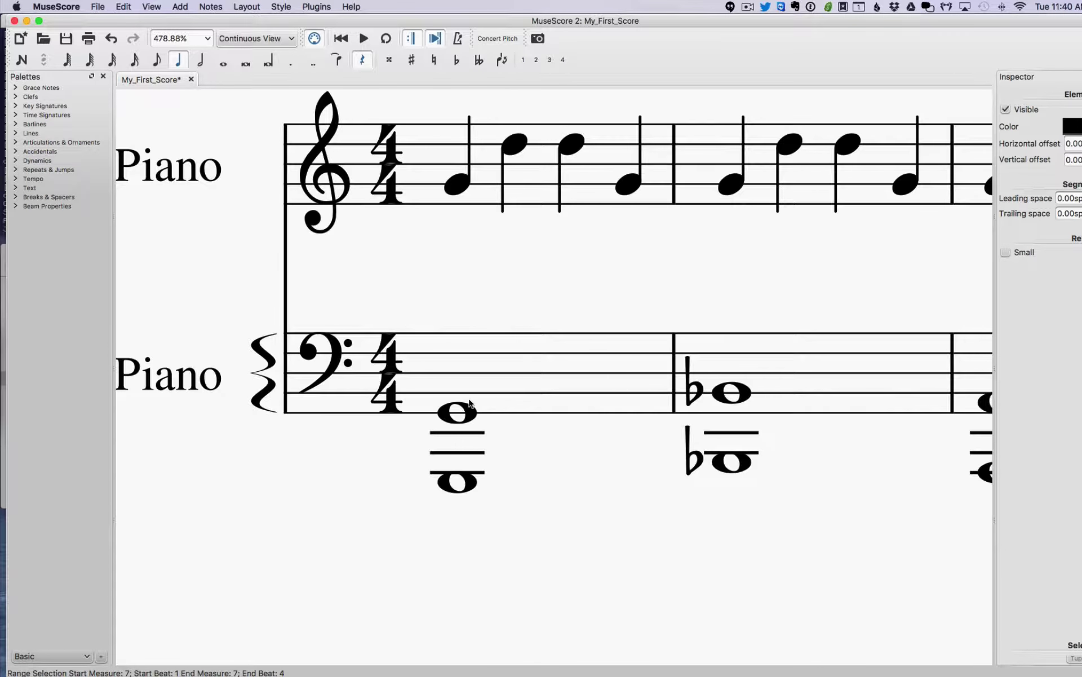
pyautogui.click(524, 398)
pyautogui.hscroll(10, 524, 400)
pyautogui.keyDown('shift'); pyautogui.click(729, 415); pyautogui.keyUp('shift')
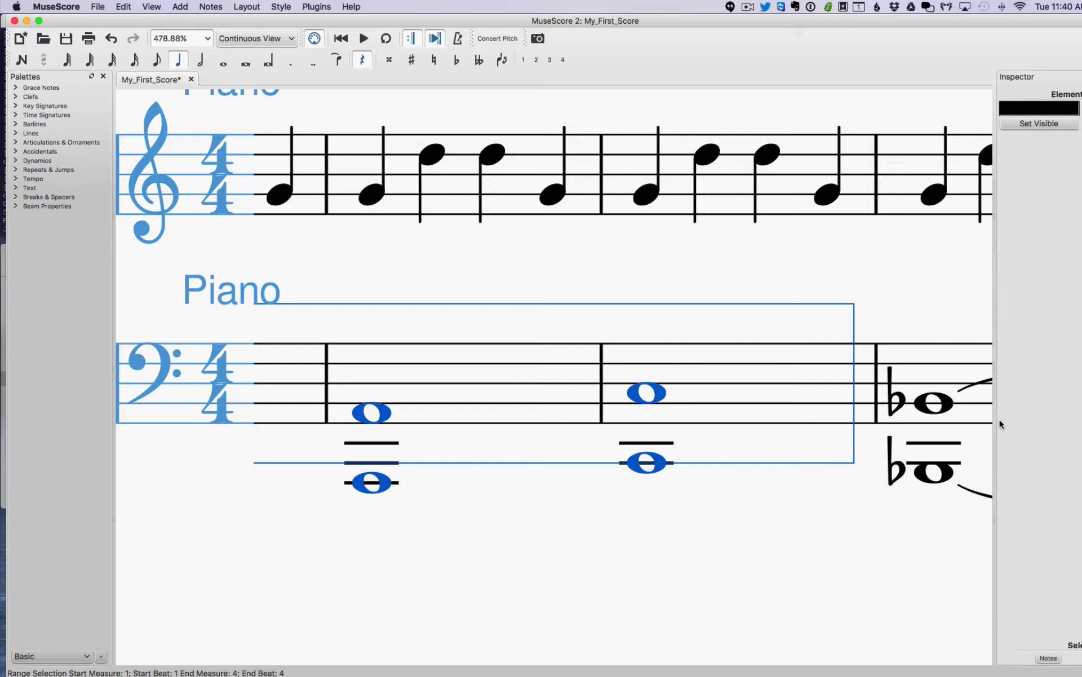
# Paste the copied octaves into bass measure 7 and review the result
pyautogui.hscroll(10, 875, 455)
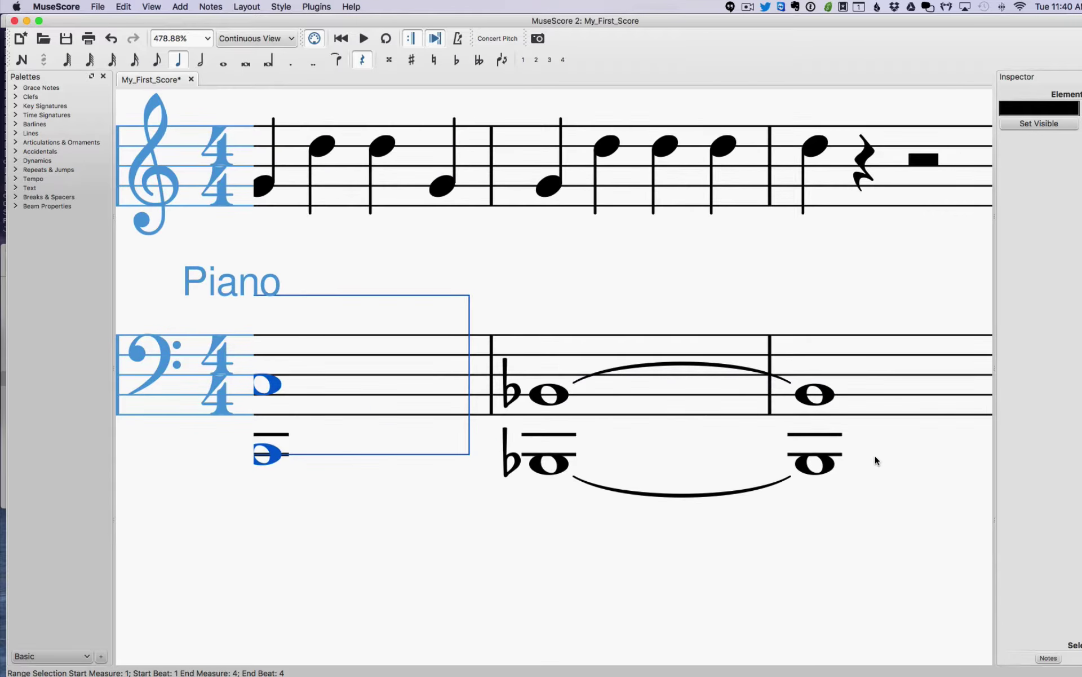
pyautogui.click(672, 380)
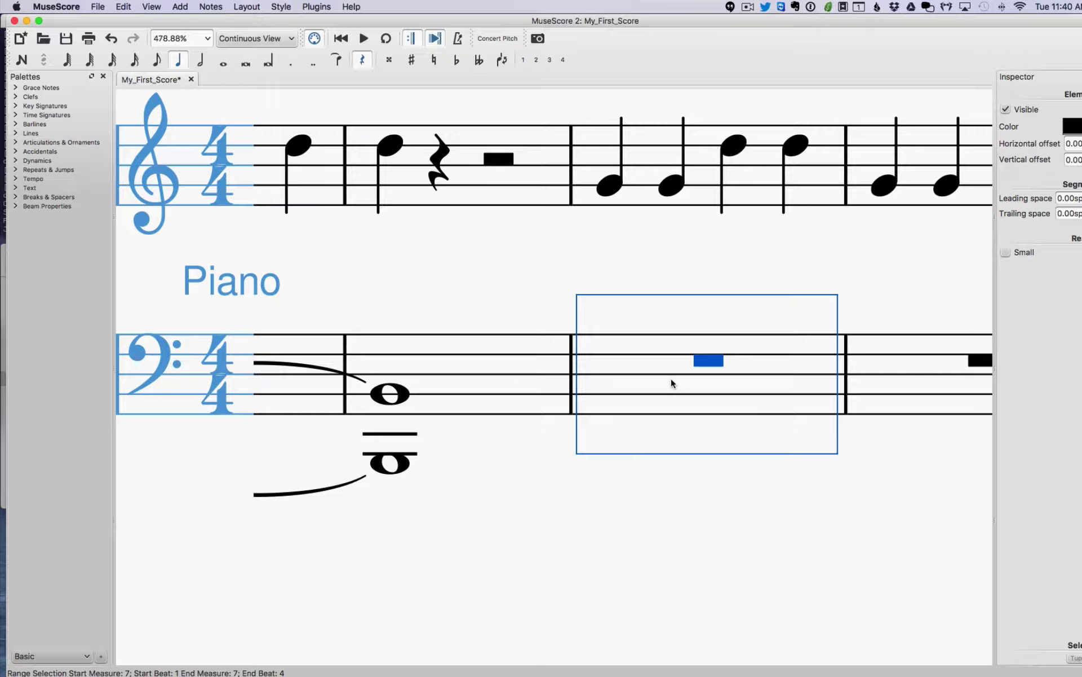
pyautogui.press('super+v')
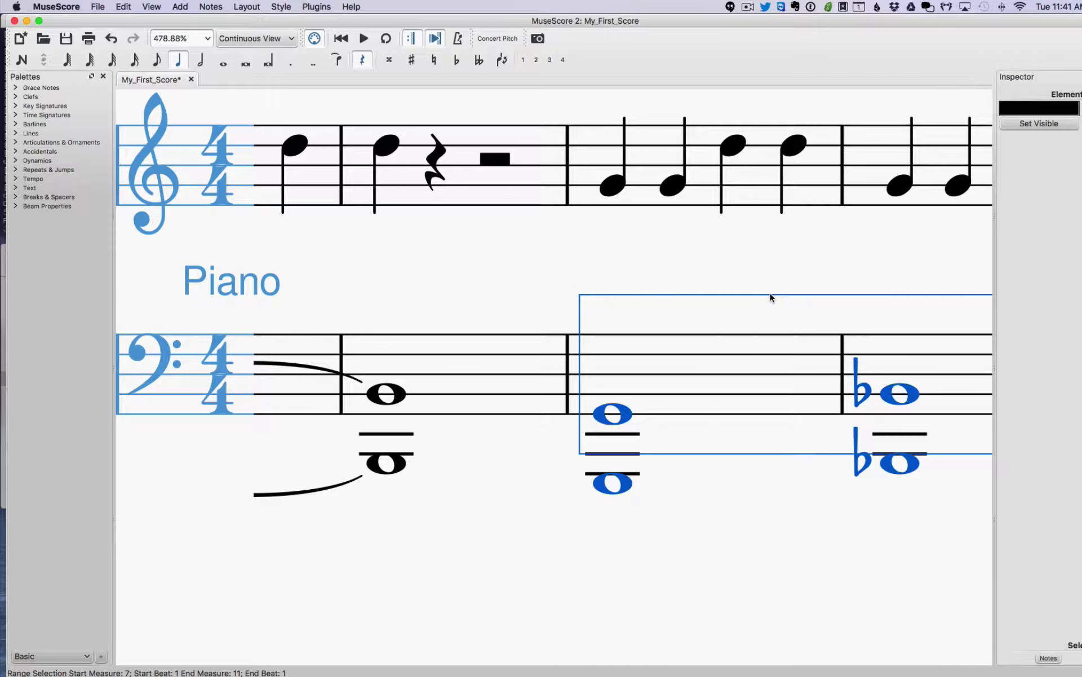
pyautogui.hscroll(3, 888, 321)
pyautogui.scroll(3, 887, 321)
pyautogui.hscroll(-3, 887, 323)
pyautogui.scroll(-1, 887, 323)
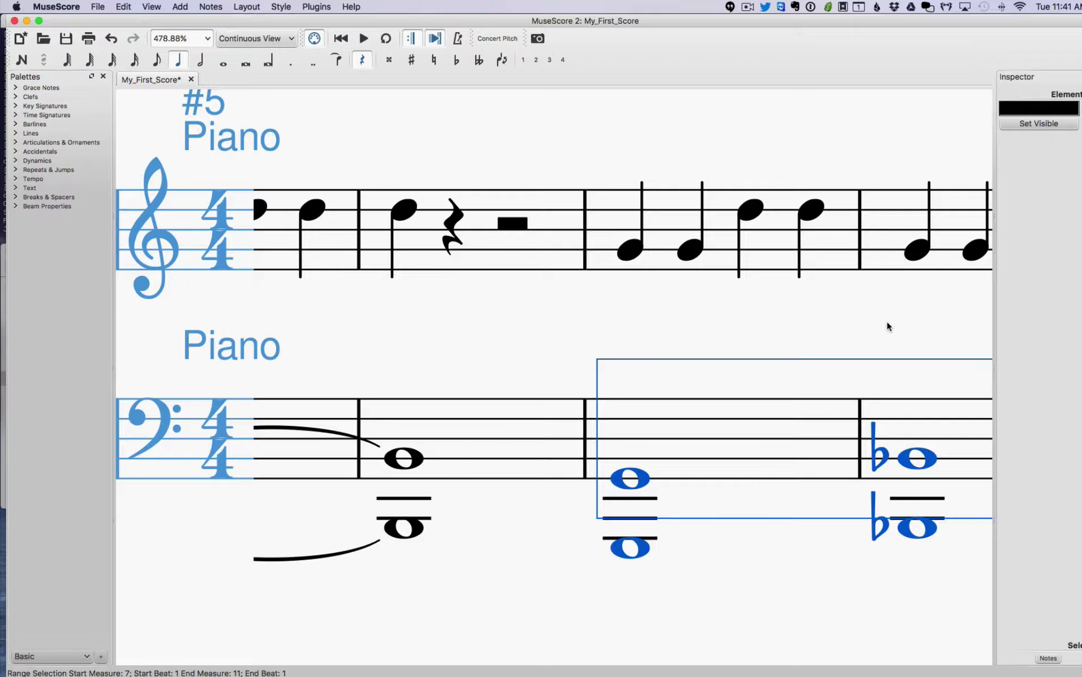
pyautogui.hscroll(-10, 888, 326)
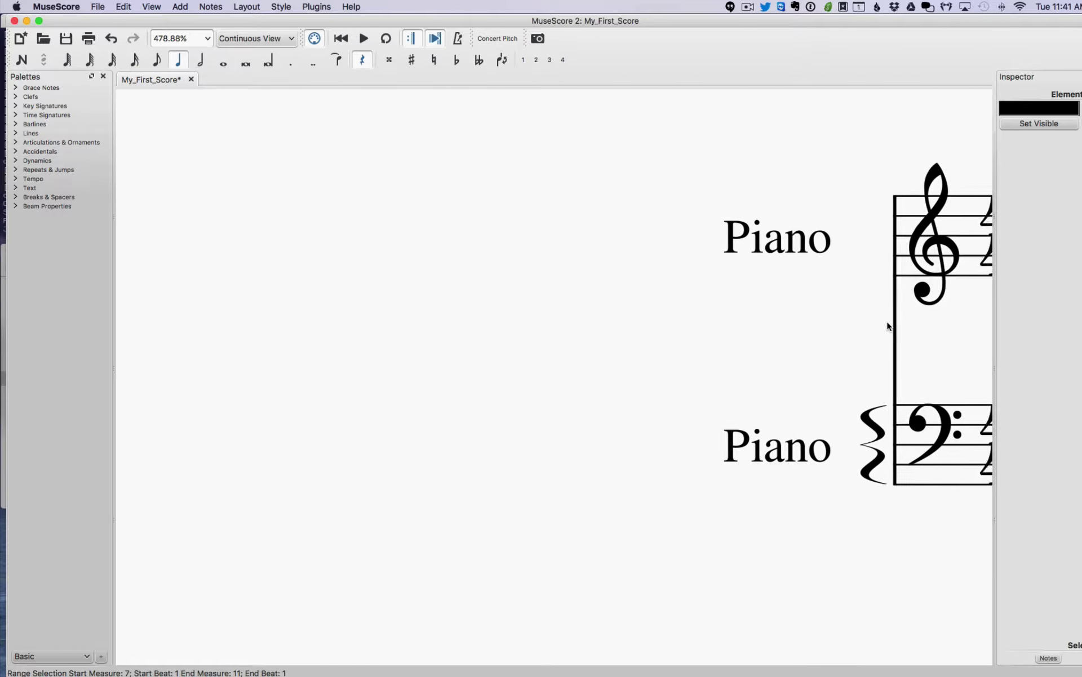
pyautogui.hscroll(5, 888, 326)
pyautogui.hscroll(-2, 888, 326)
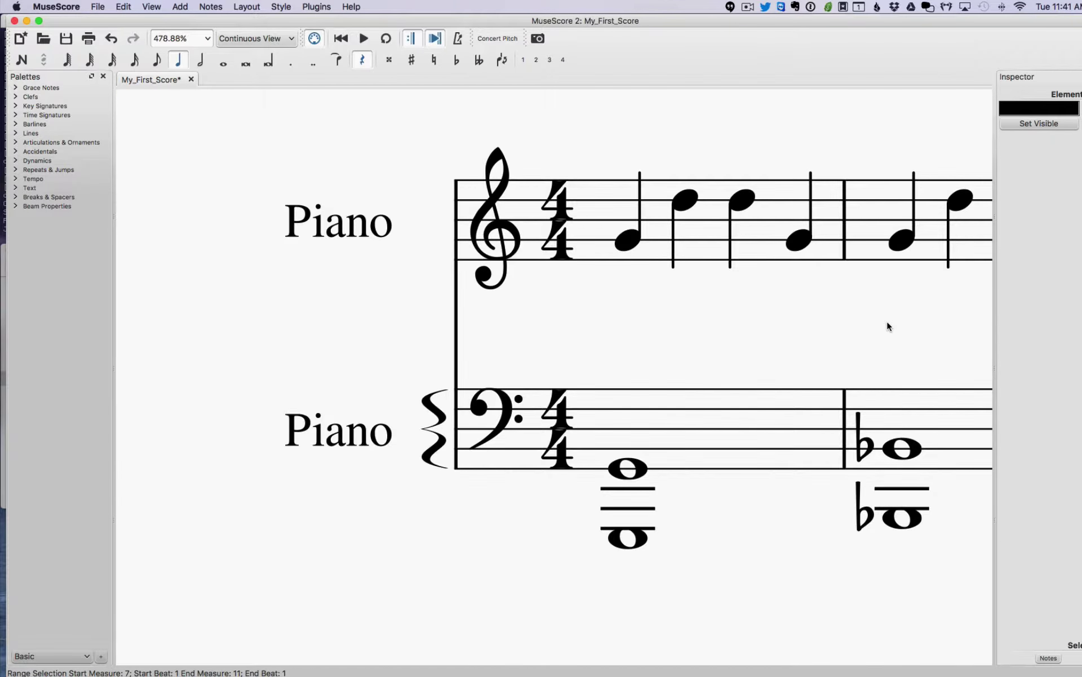
pyautogui.press('super+minus')
pyautogui.press('super+minus')
pyautogui.press('super+minus')
pyautogui.press('super+minus')
pyautogui.press('super+minus')
pyautogui.press('super+minus')
pyautogui.press('super+minus')
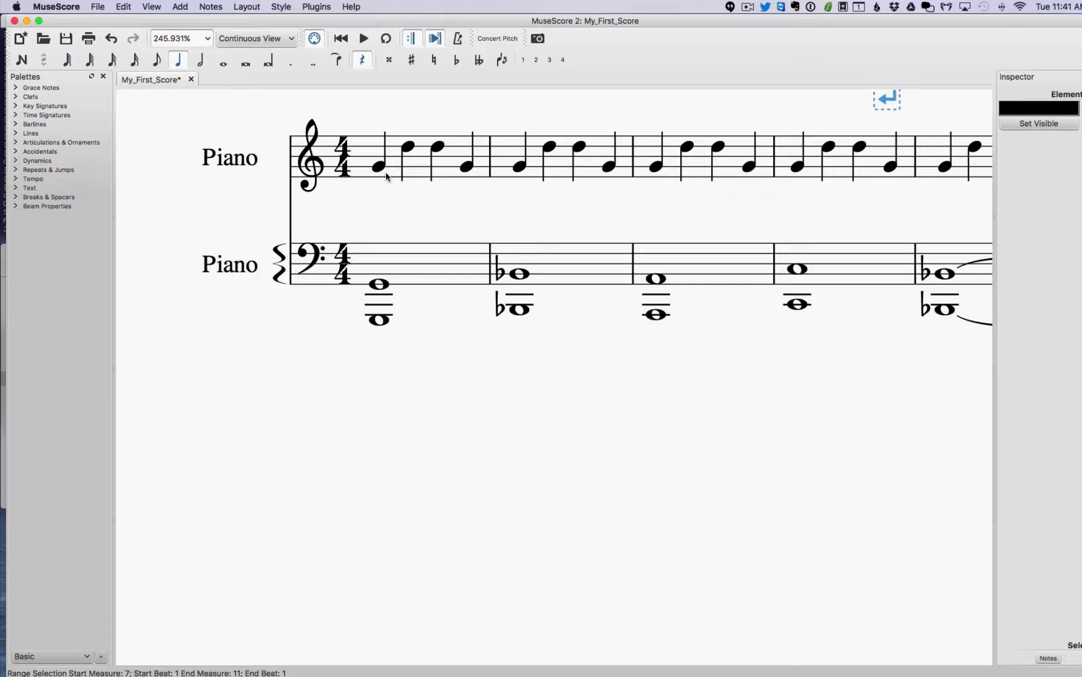
pyautogui.click(379, 167)
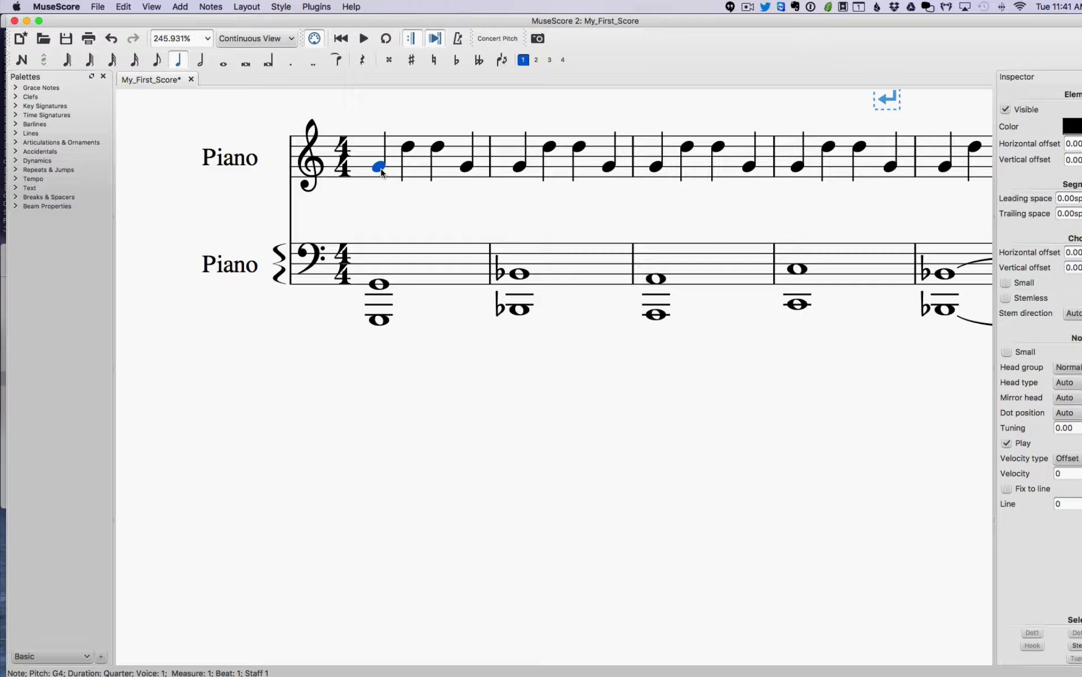
pyautogui.press('space')
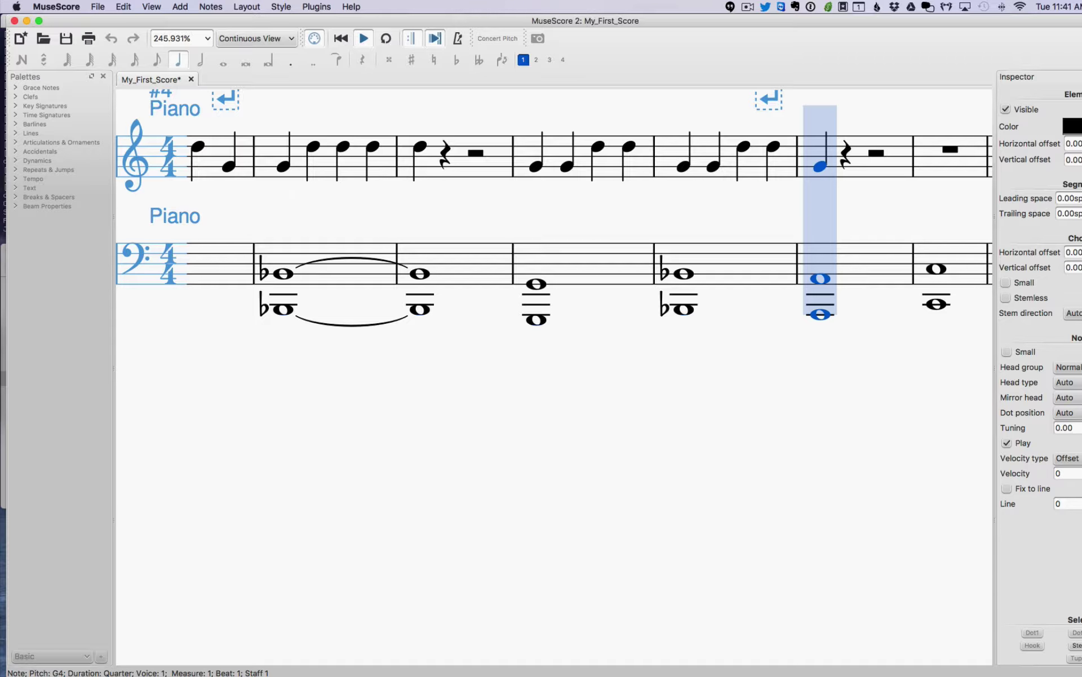
pyautogui.press('space')
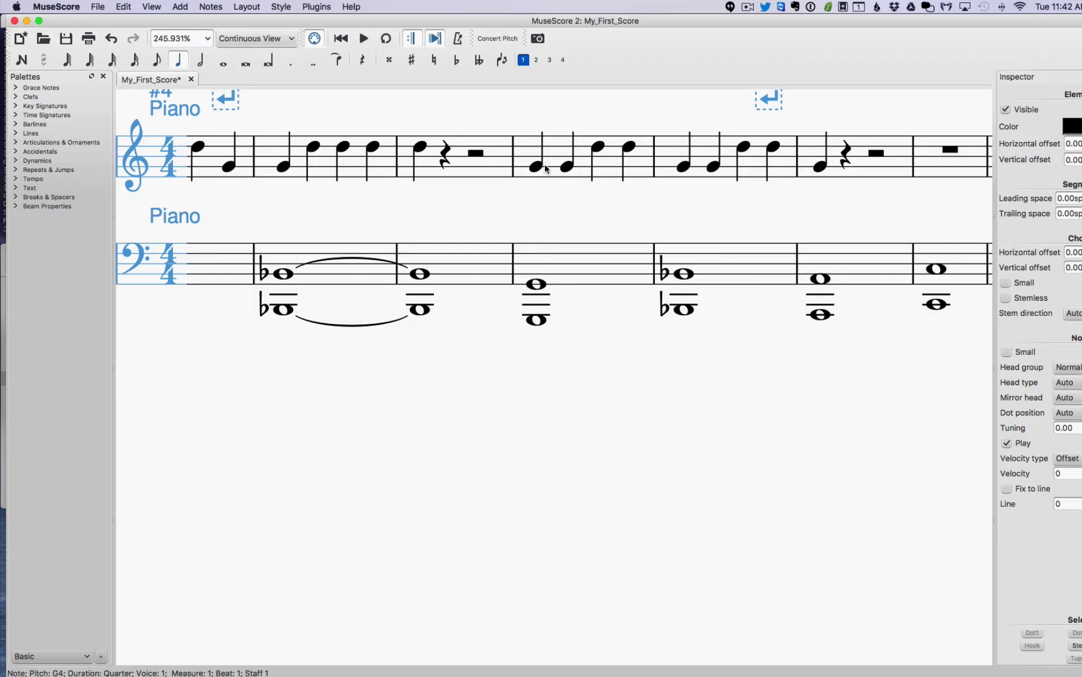
pyautogui.hscroll(-5, 519, 252)
pyautogui.scroll(2, 520, 251)
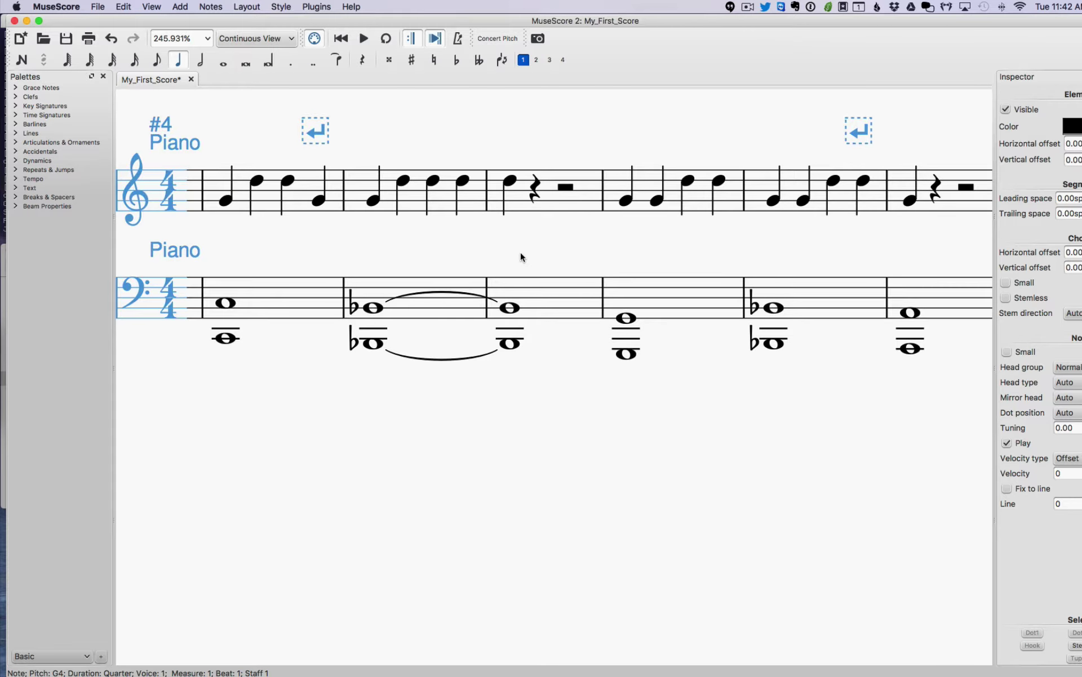
pyautogui.hscroll(3, 520, 251)
pyautogui.scroll(1, 519, 251)
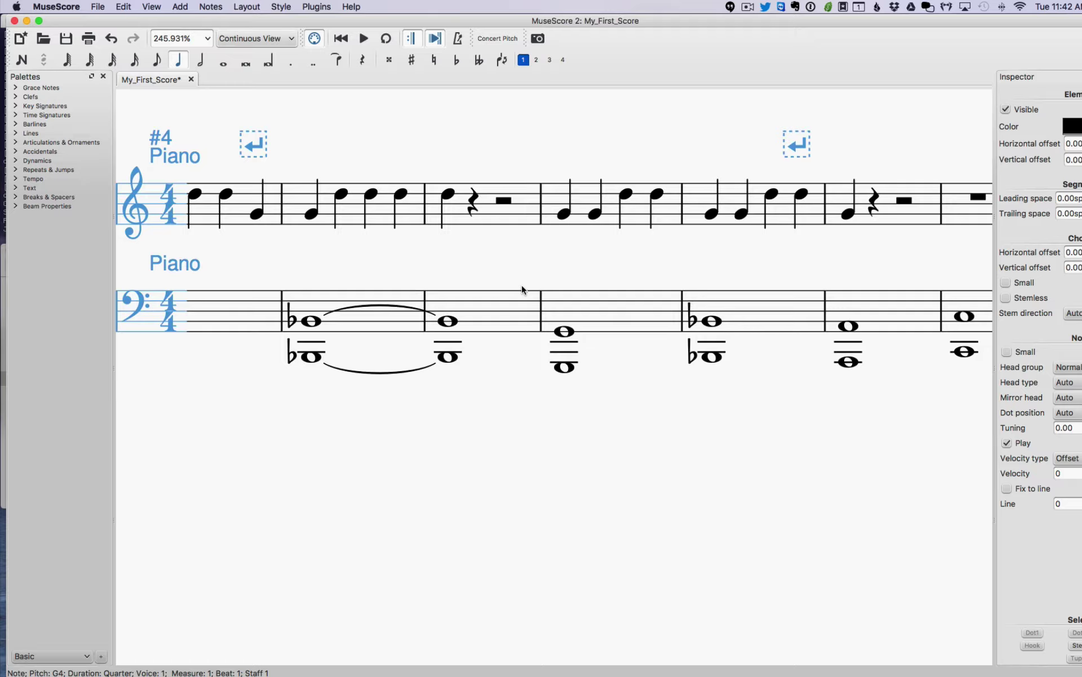
pyautogui.hscroll(-10, 522, 284)
pyautogui.scroll(1, 522, 284)
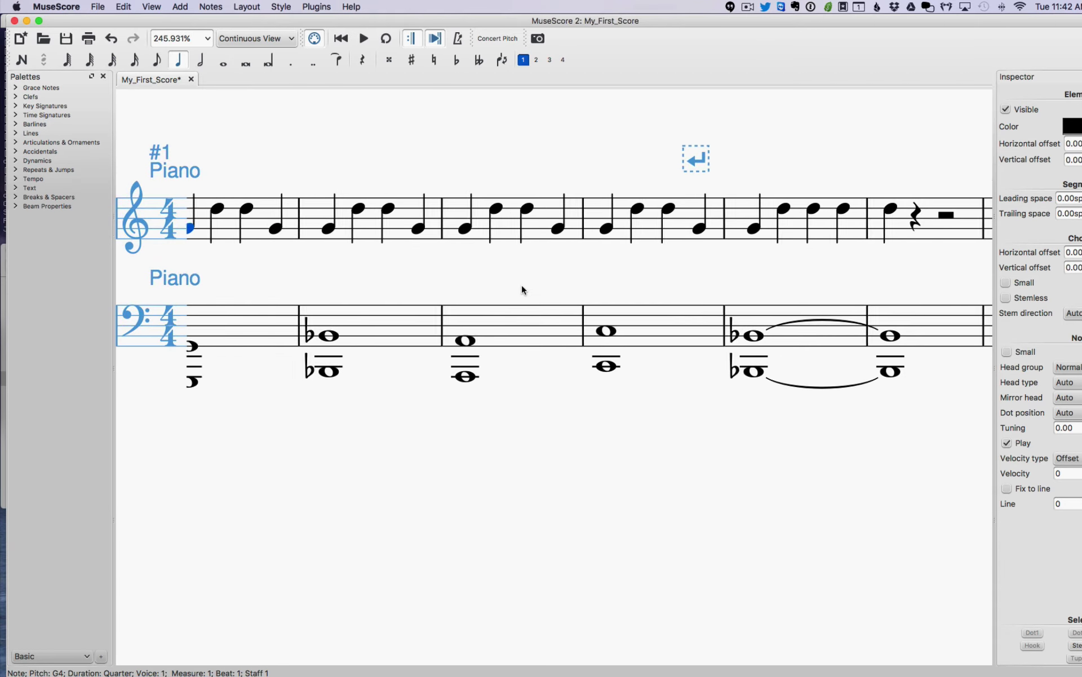
pyautogui.hscroll(-1, 522, 284)
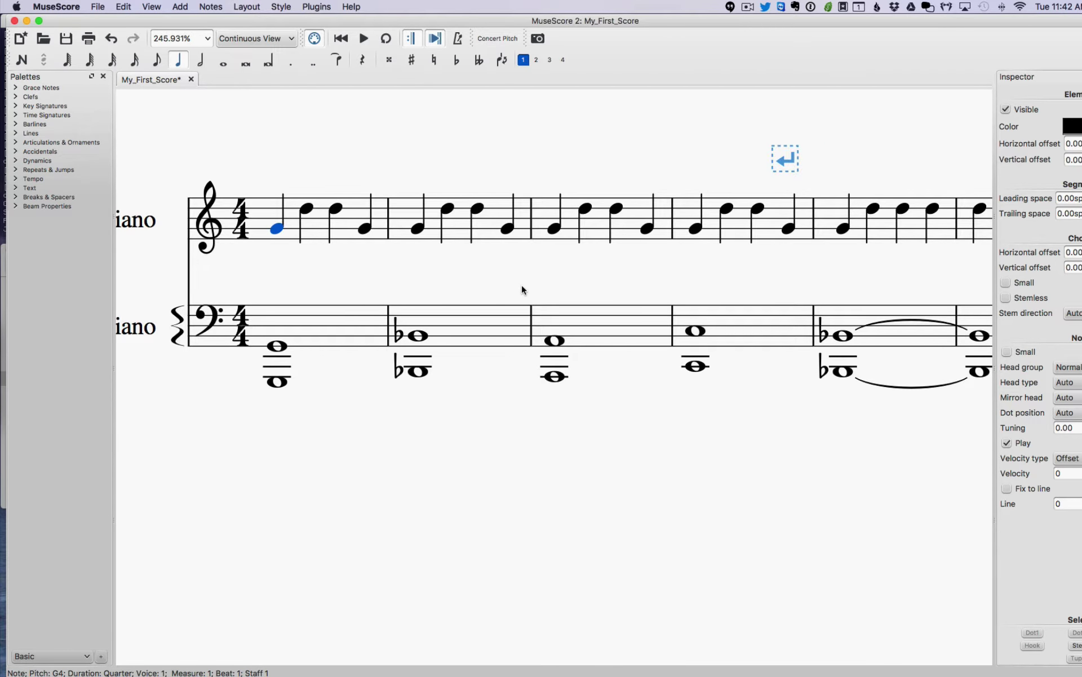